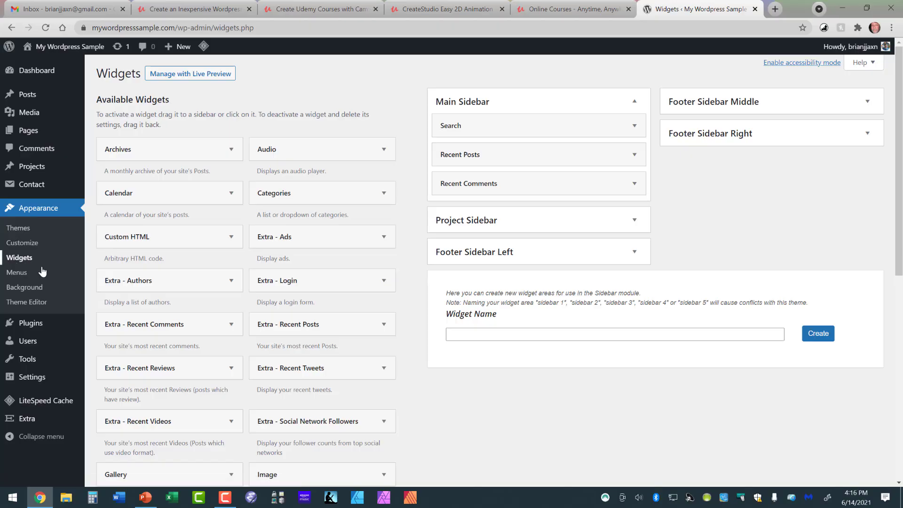
- Visit the live site and view the sidebar on the home page, the sample blog post and the Contact page
mouse_move(35, 47)
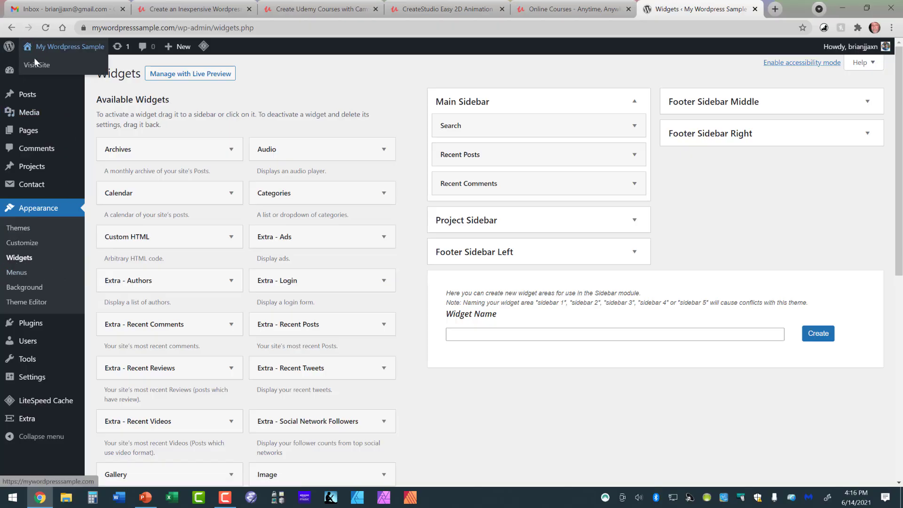
left_click(34, 65)
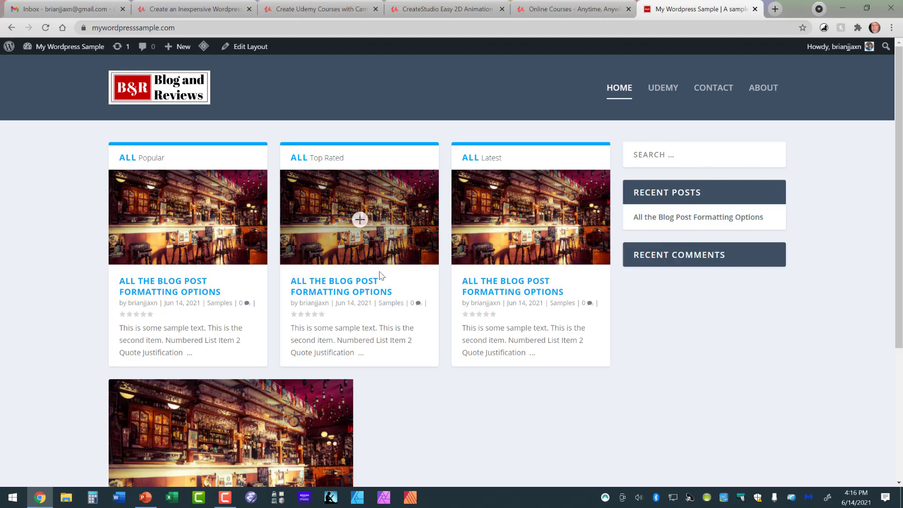
left_click(363, 288)
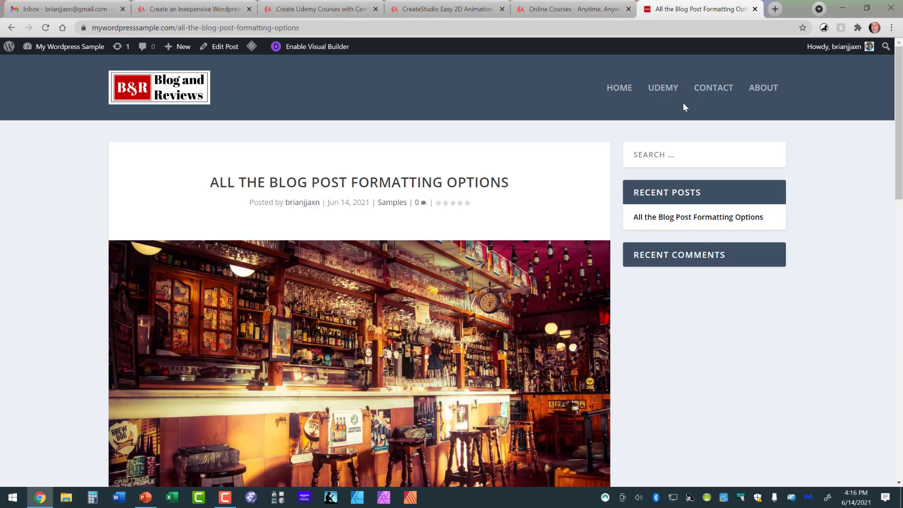
left_click(702, 96)
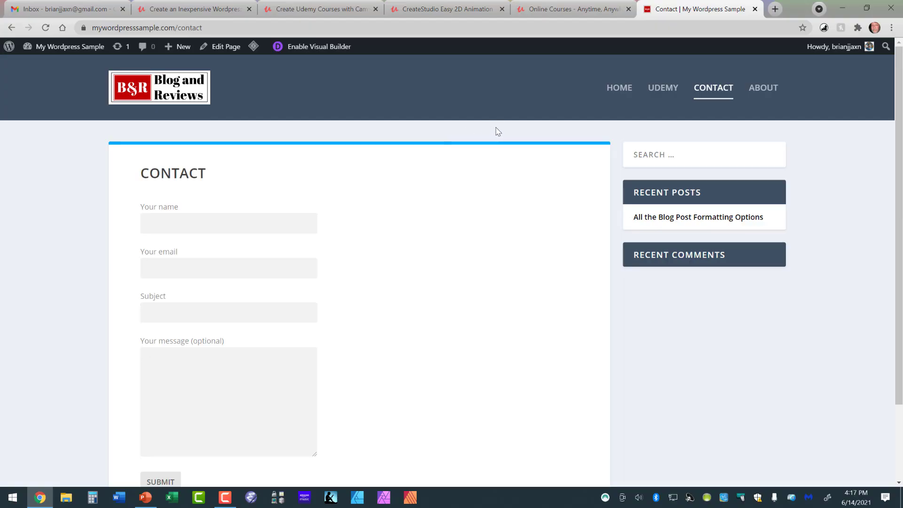
- Return to the site's admin dashboard and open the Widgets management page
mouse_move(70, 46)
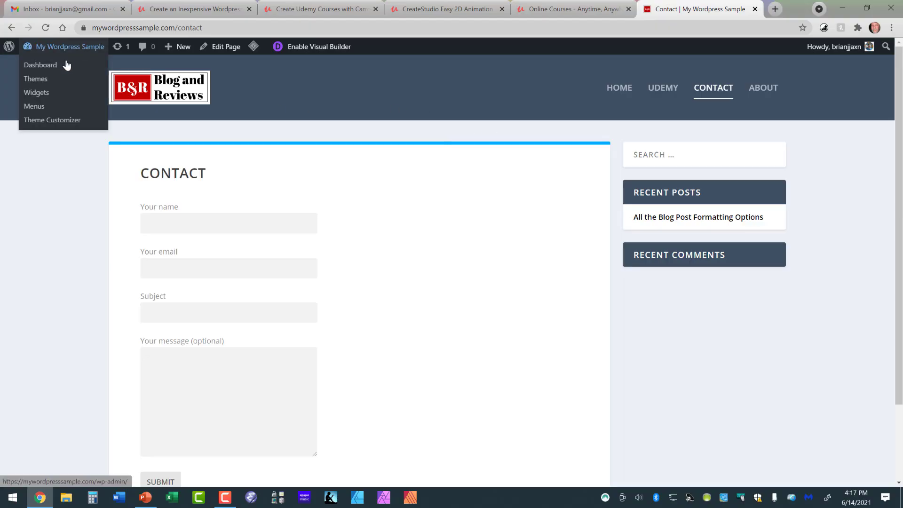
left_click(55, 66)
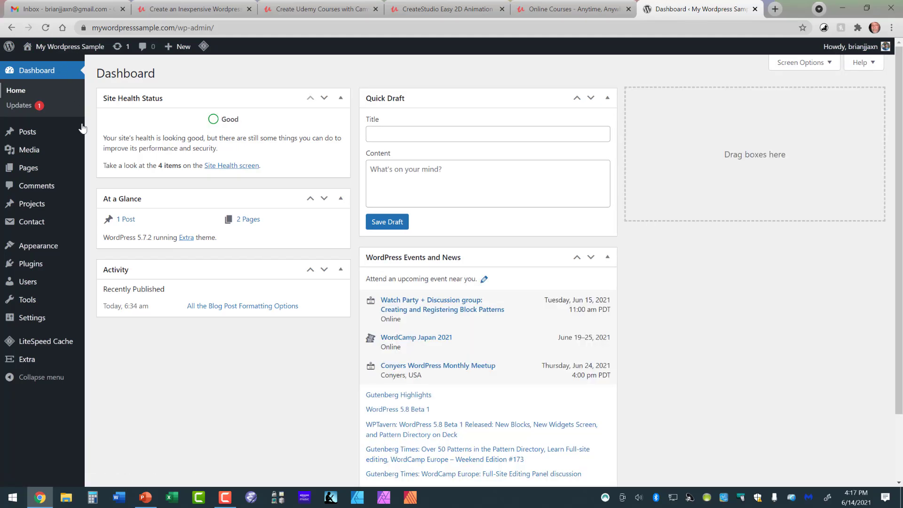
mouse_move(39, 248)
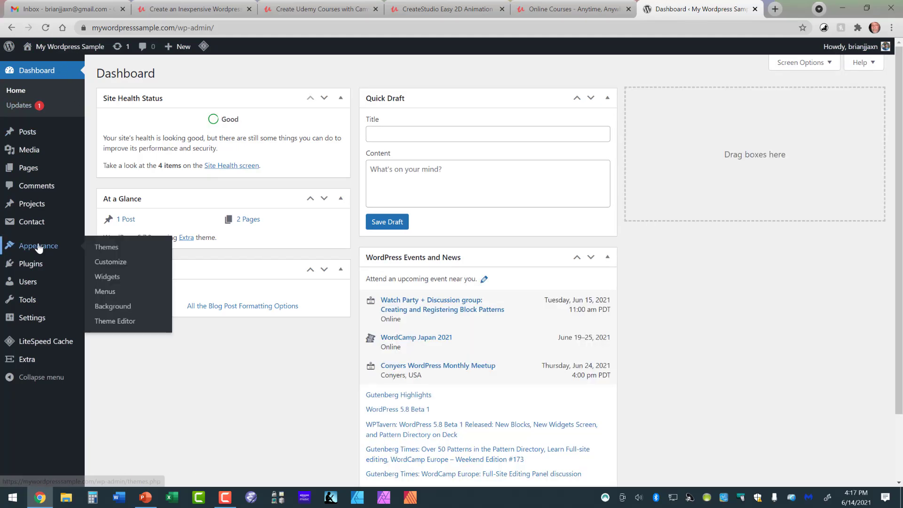
left_click(115, 281)
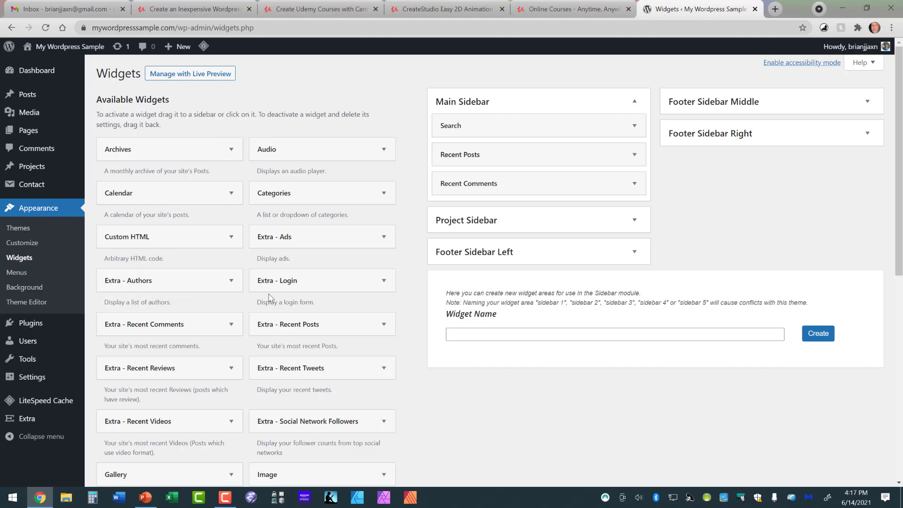
- Review the full list of available widgets and the settings of the Main Sidebar's Search widget
scroll(269, 295, "down", 3)
scroll(266, 290, "down", 6)
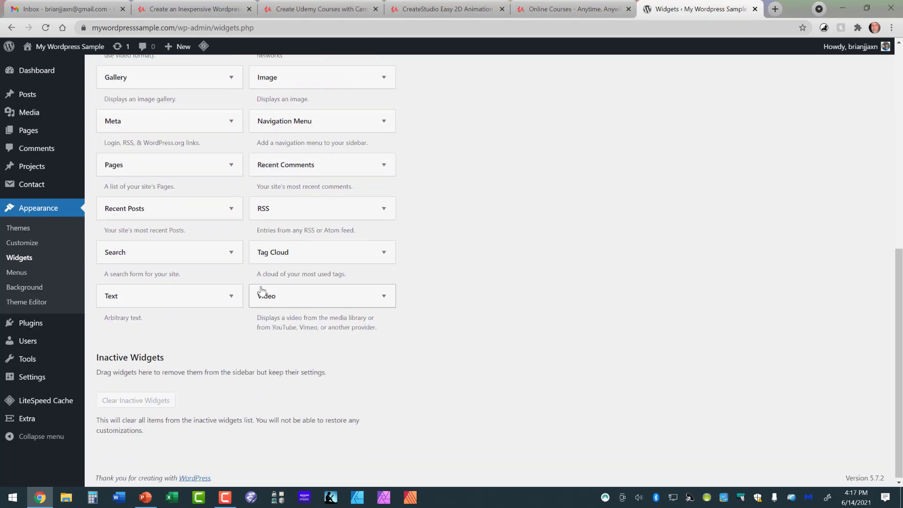
scroll(264, 285, "up", 6)
scroll(264, 282, "up", 3)
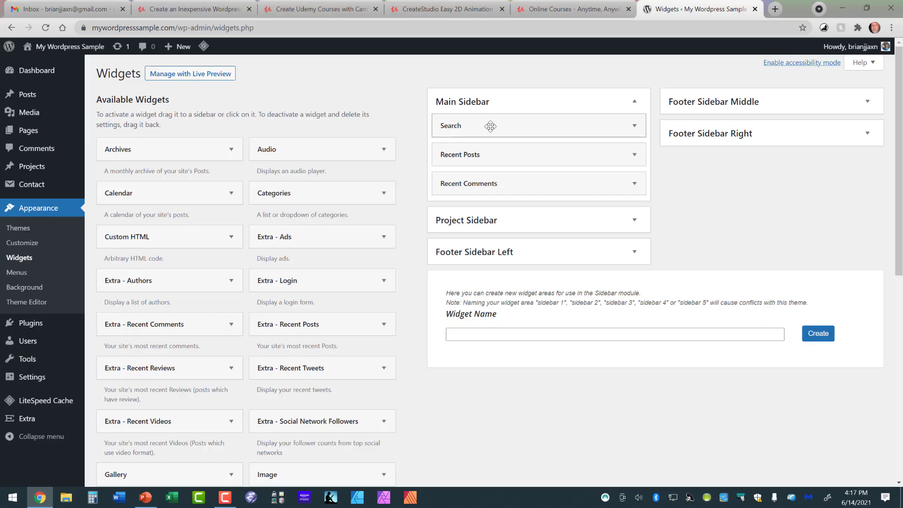
left_click(634, 128)
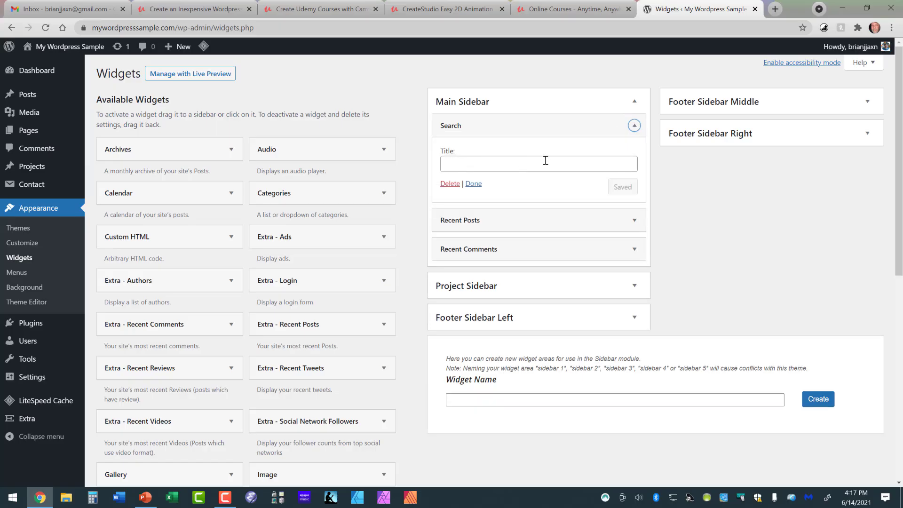
left_click(634, 126)
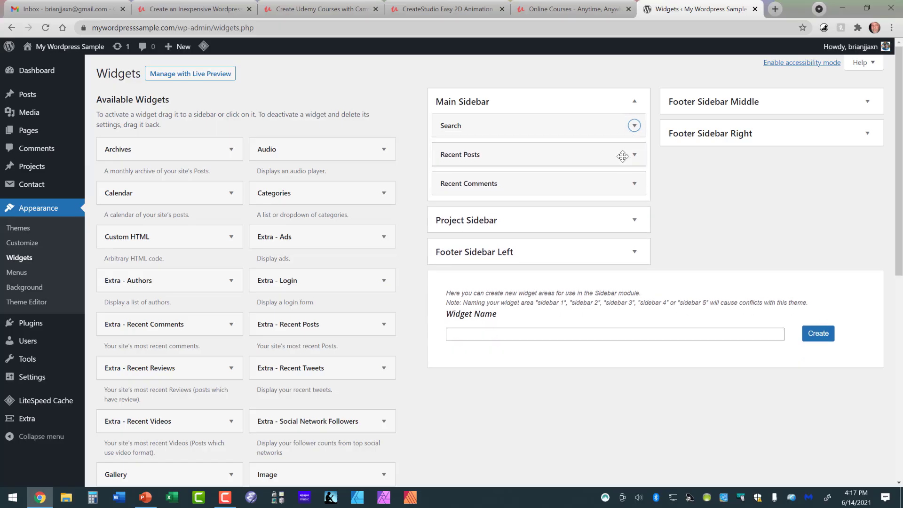
- Enable displaying the post date in the Main Sidebar's Recent Posts widget and save it
left_click(633, 155)
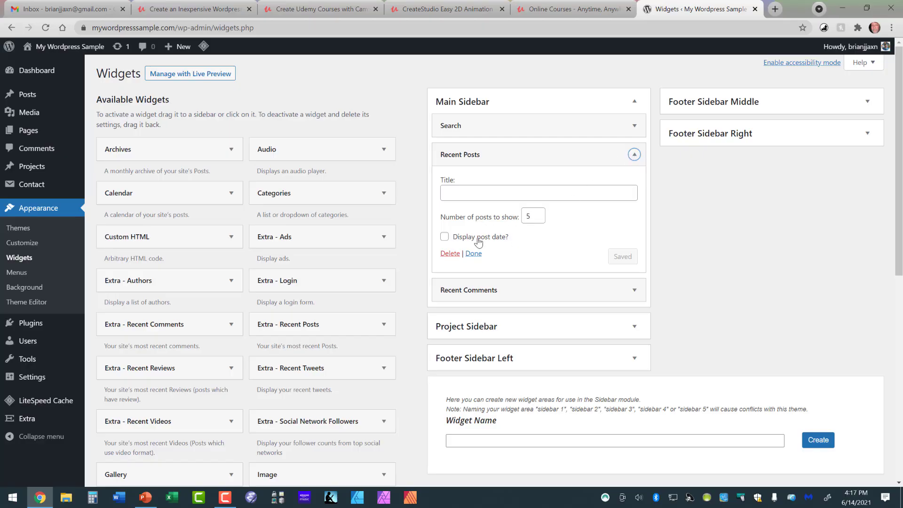
left_click(444, 237)
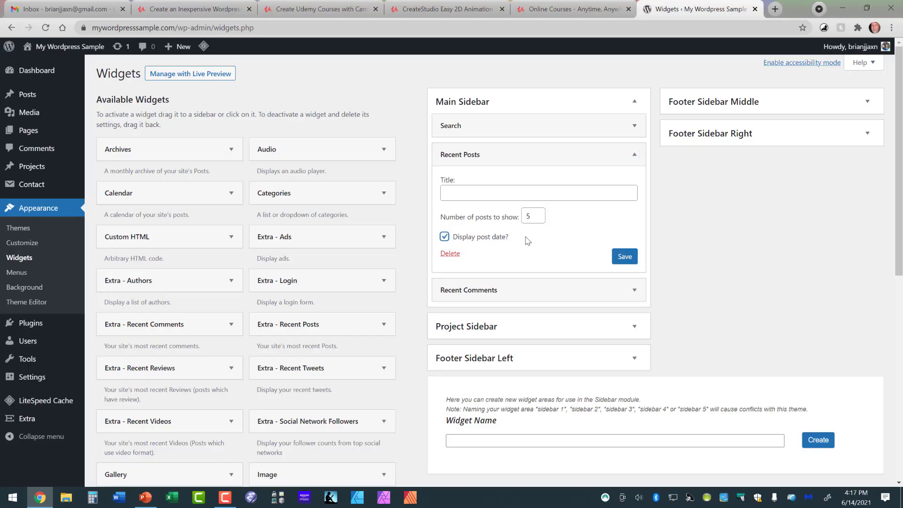
left_click(615, 256)
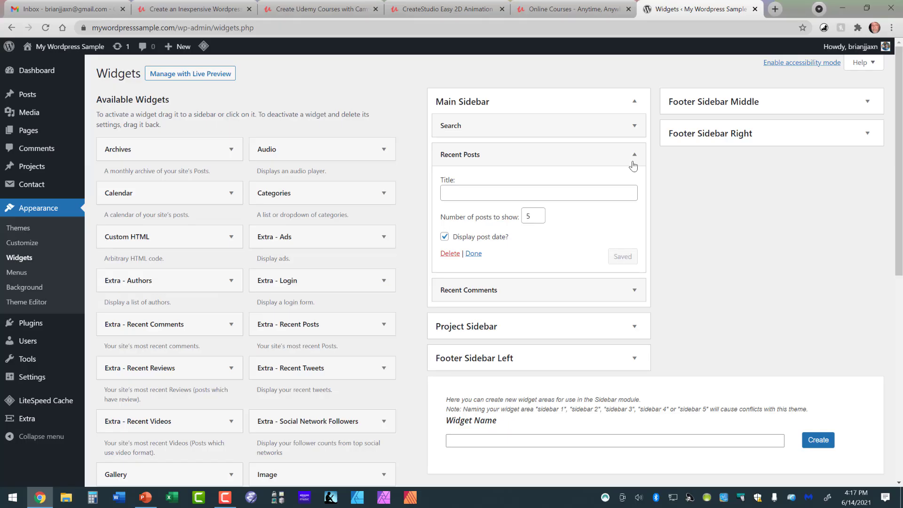
left_click(634, 156)
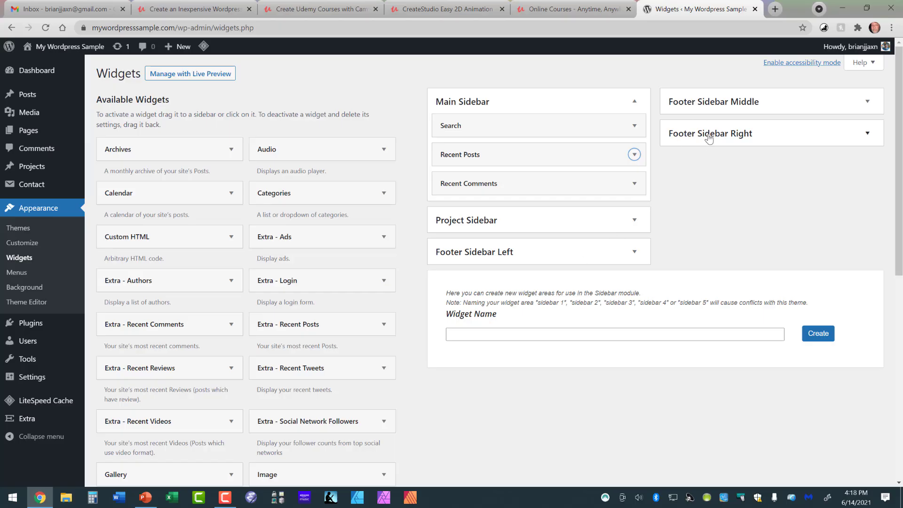
- Examine the contents of the Footer Sidebar Left, Middle and Right areas and of the Main Sidebar
left_click(636, 253)
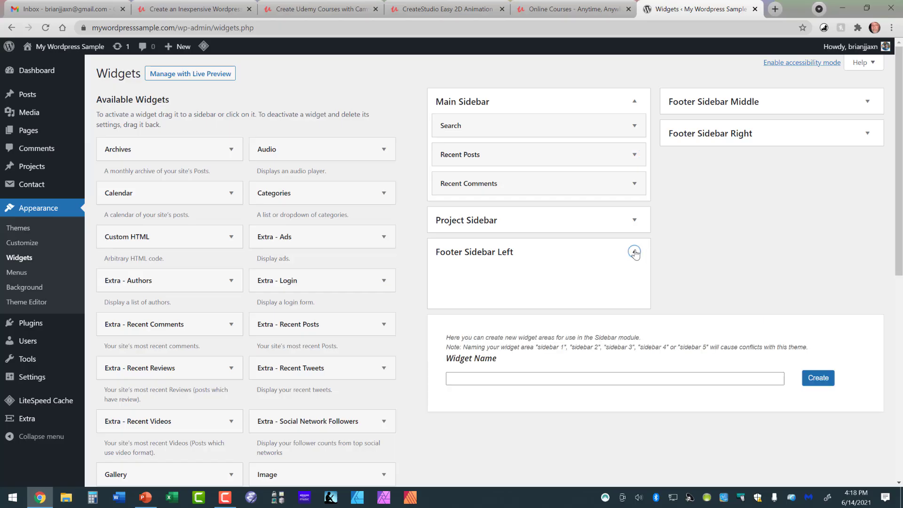
left_click(634, 253)
left_click(867, 102)
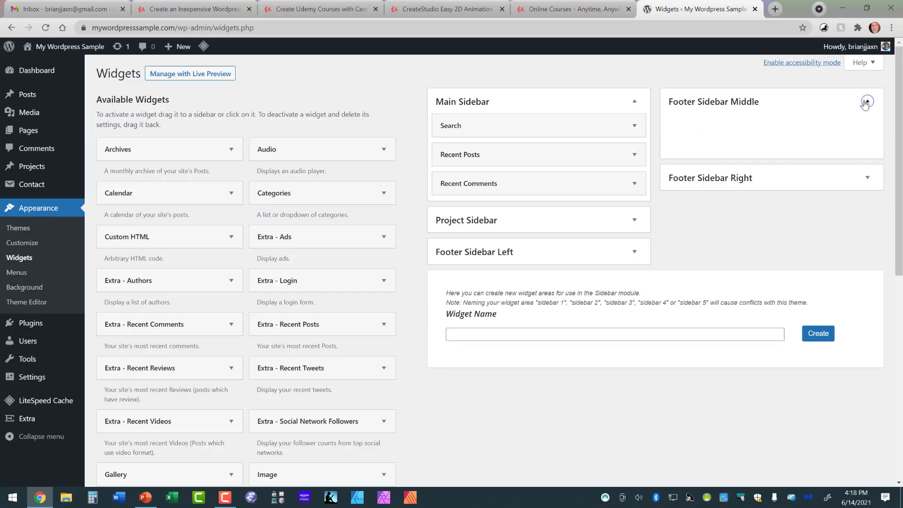
left_click(867, 102)
left_click(867, 134)
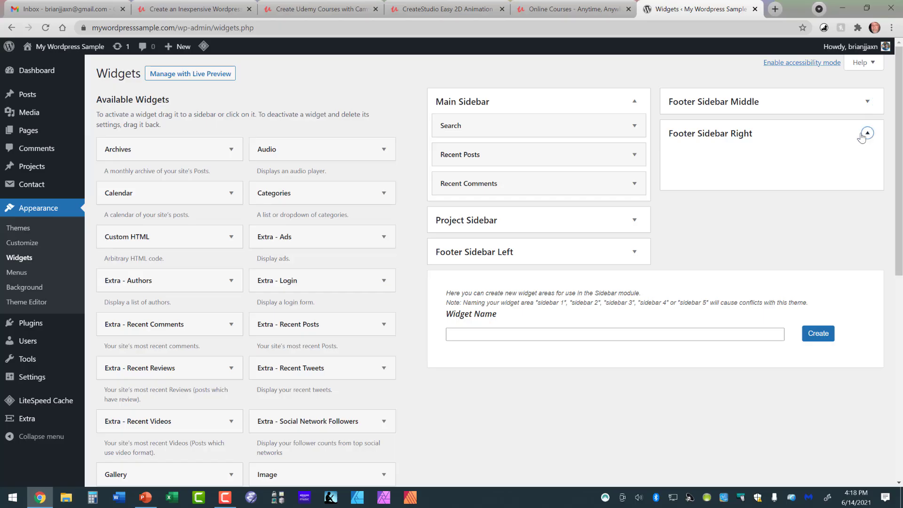
left_click(862, 136)
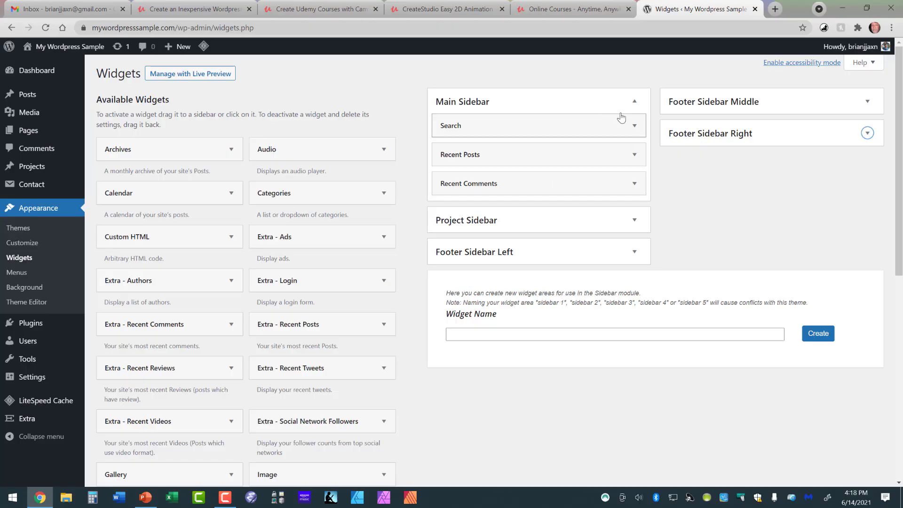
left_click(634, 101)
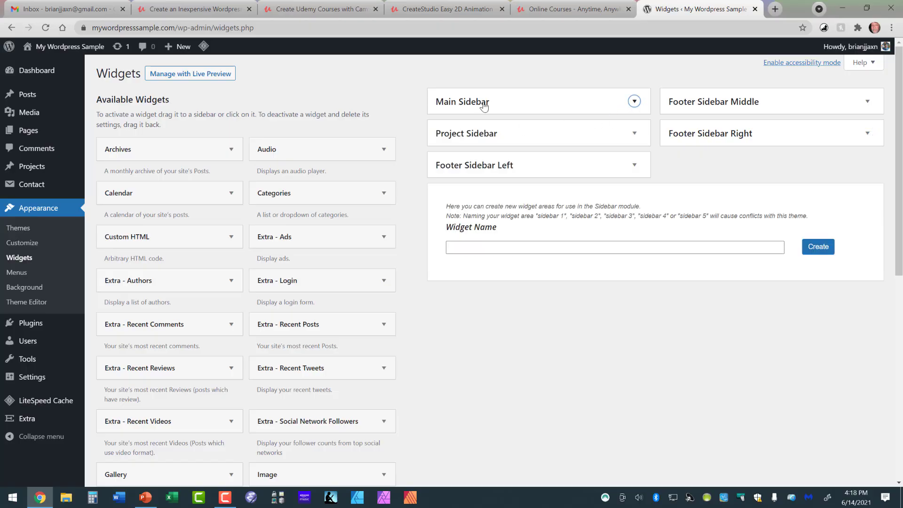
left_click(634, 102)
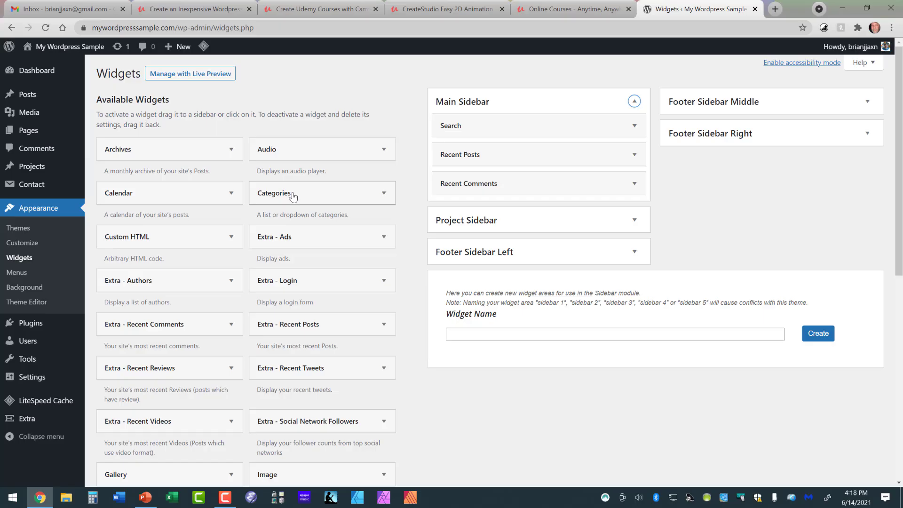
- Add a Categories widget between Recent Posts and Recent Comments in the Main Sidebar, with post counts shown, and save it
left_click_drag(293, 197, 484, 182)
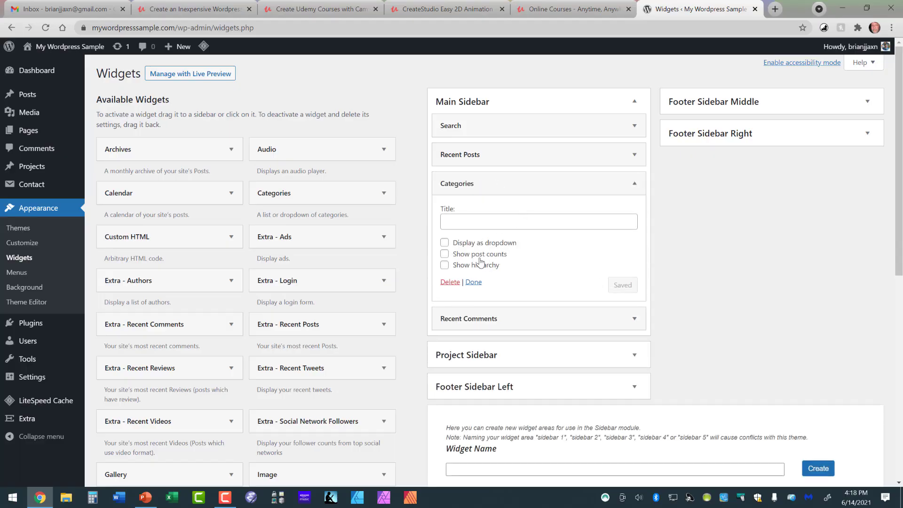
left_click(444, 253)
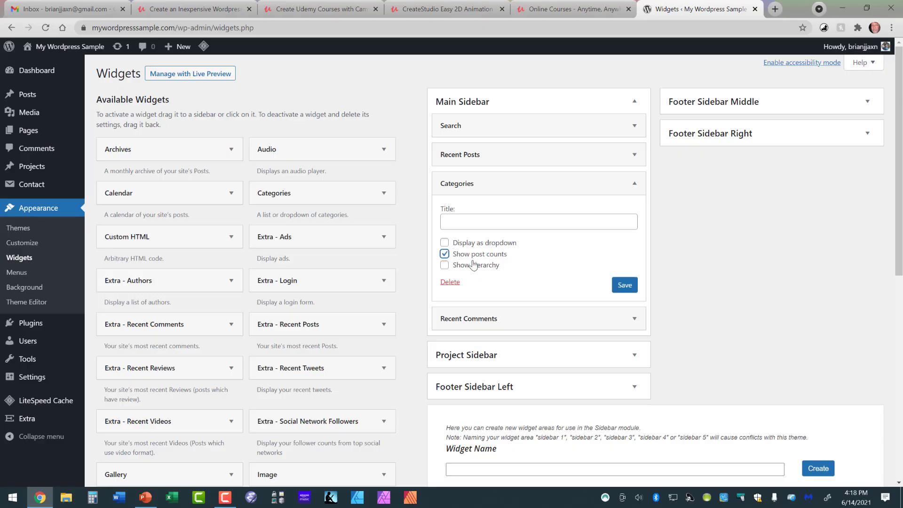
left_click(625, 286)
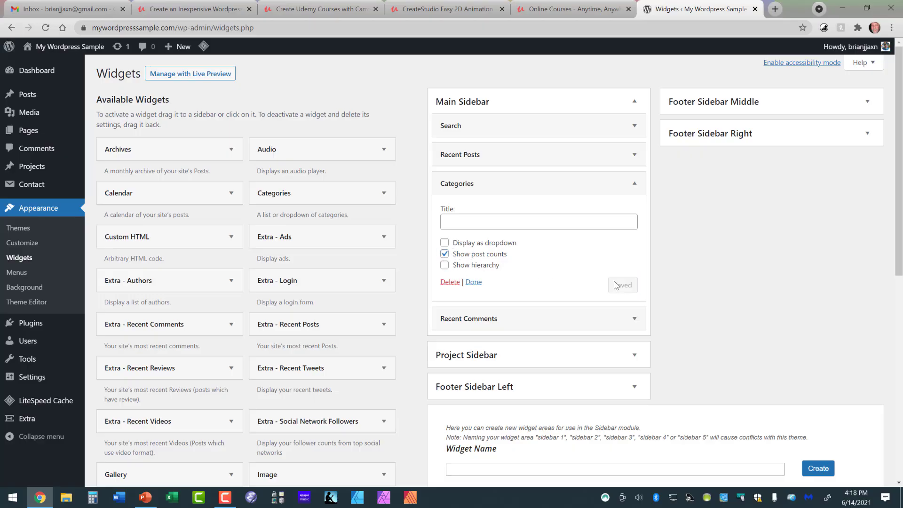
left_click(635, 184)
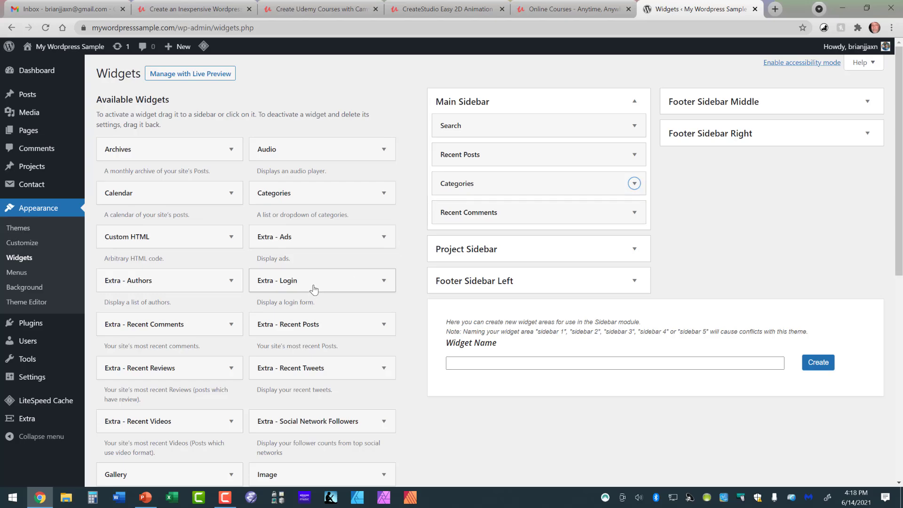
- Add the Extra - Recent Reviews widget below Recent Comments in the Main Sidebar, keeping its default settings
scroll(314, 290, "down", 1)
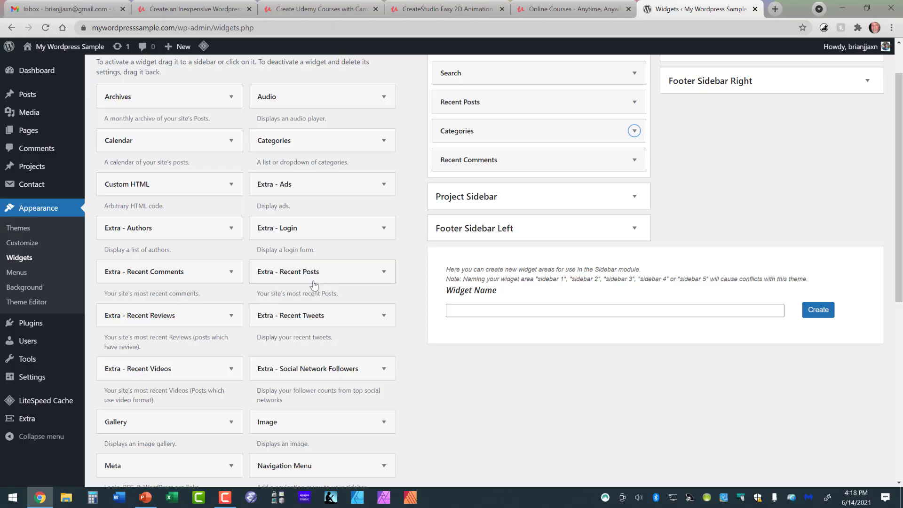
scroll(314, 285, "down", 1)
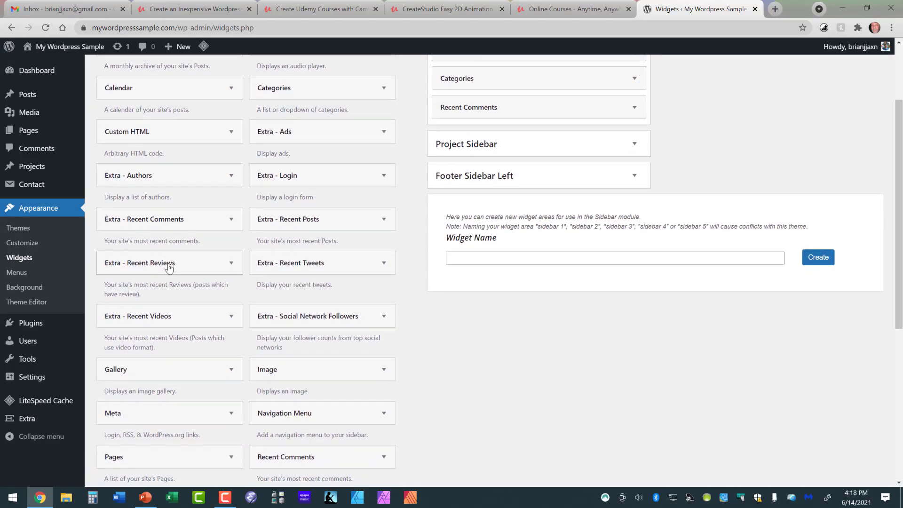
left_click_drag(170, 267, 517, 132)
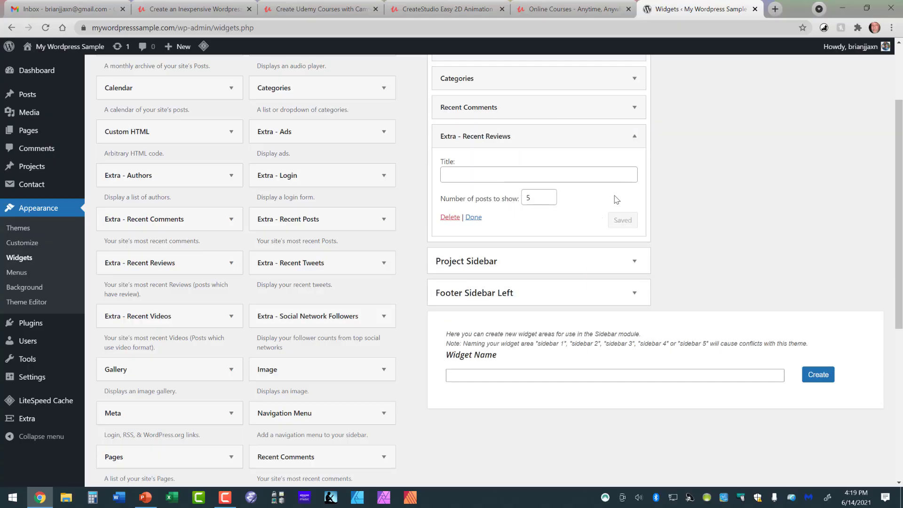
left_click(634, 136)
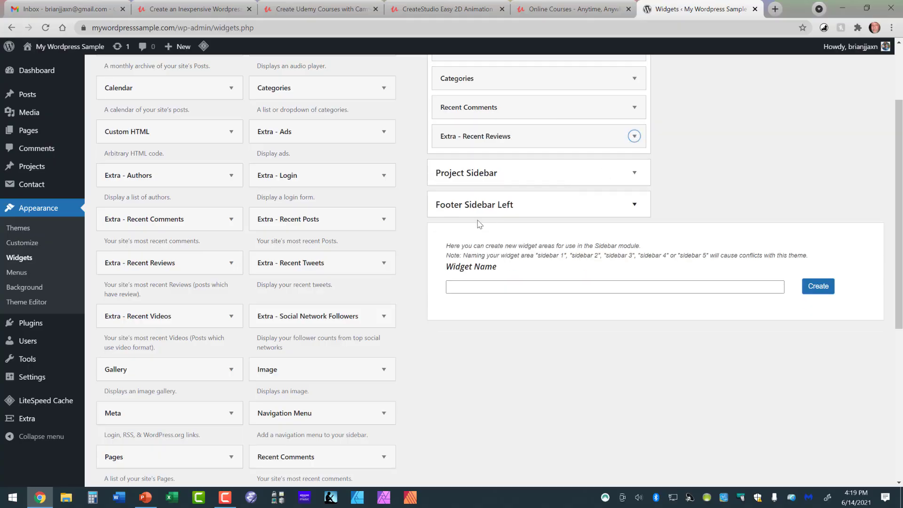
scroll(282, 211, "down", 3)
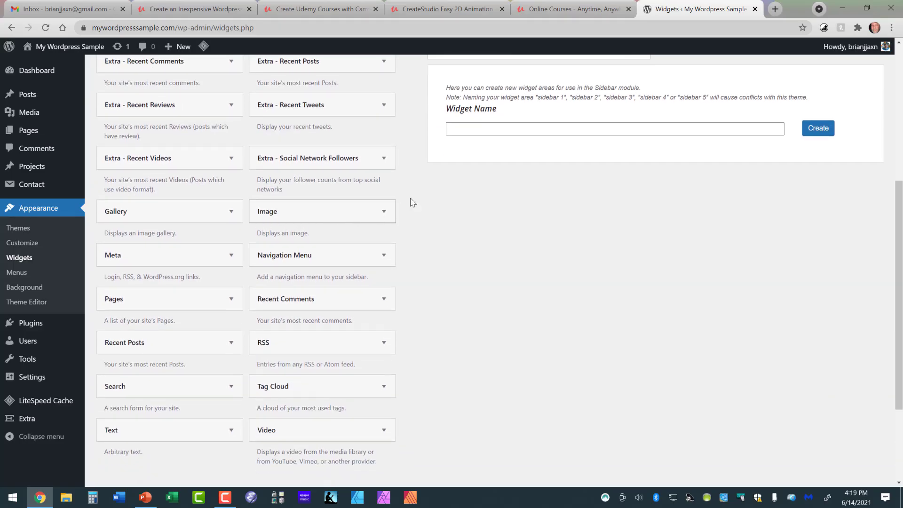
left_click(775, 9)
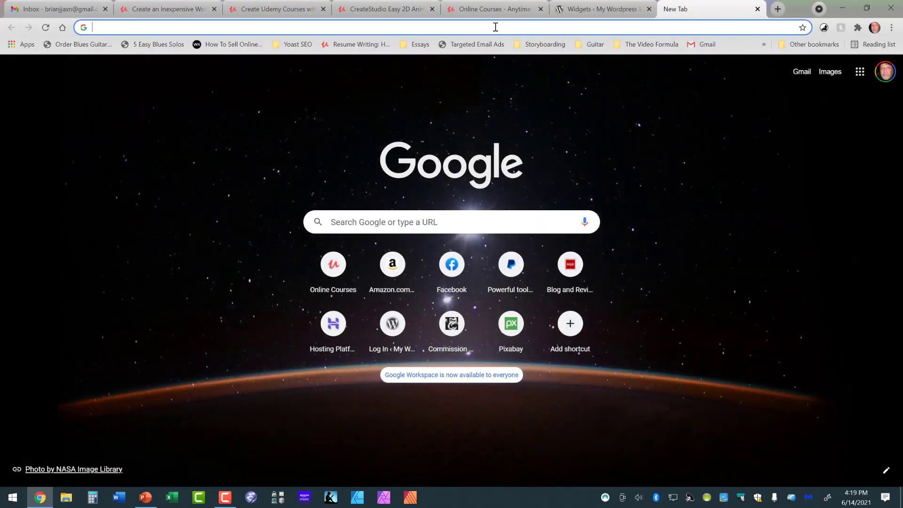
left_click(495, 28)
left_click(618, 11)
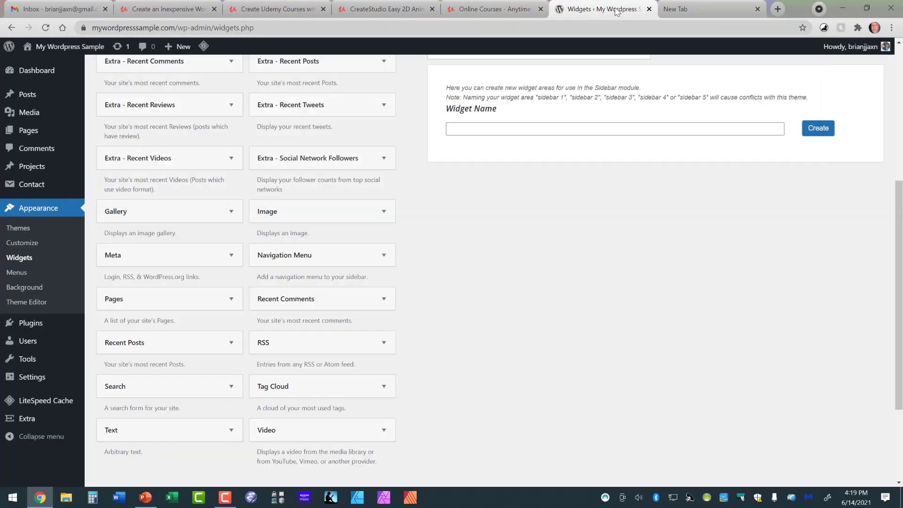
- Visit the live site to check the updated sidebar on the home page
scroll(726, 149, "up", 6)
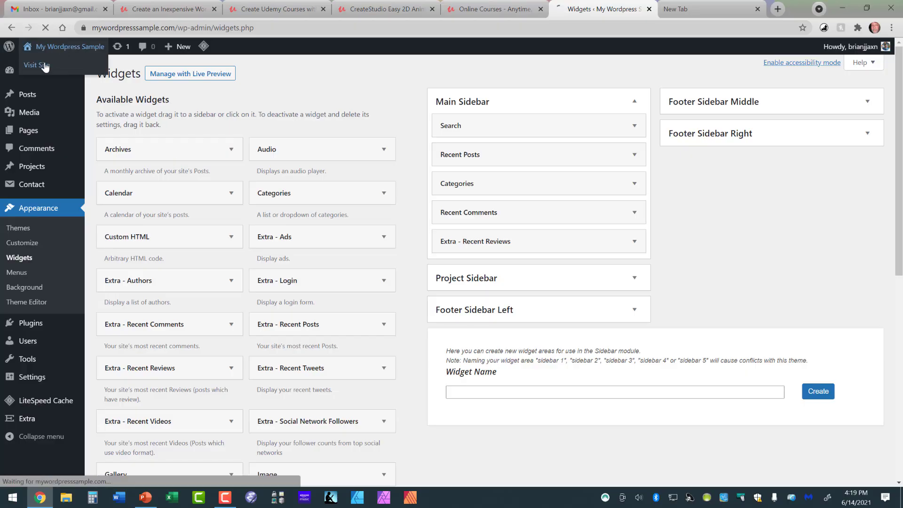
left_click(45, 67)
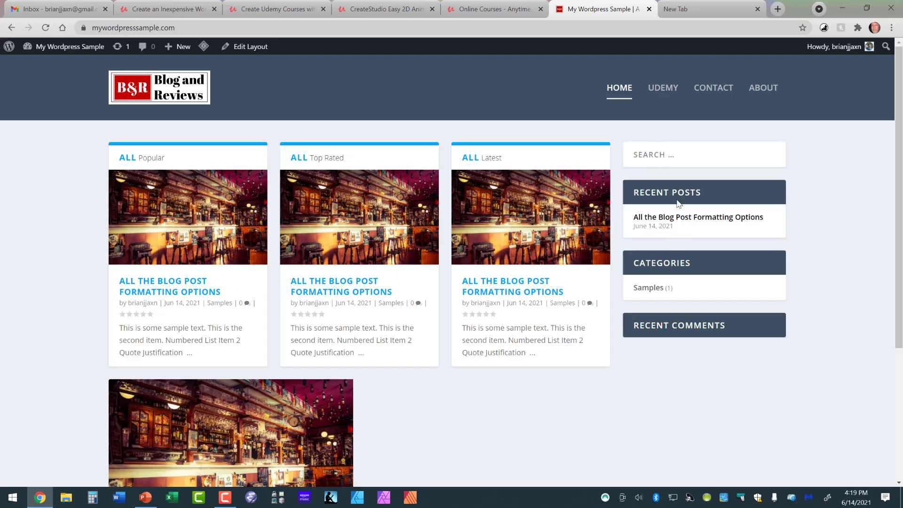
- Return from the live site's home page to the WordPress dashboard
left_click(673, 10)
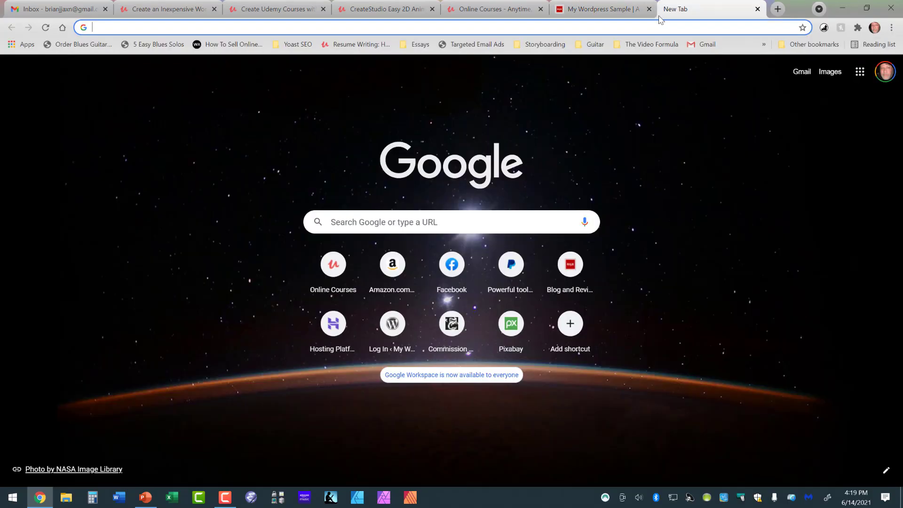
left_click(610, 11)
mouse_move(69, 48)
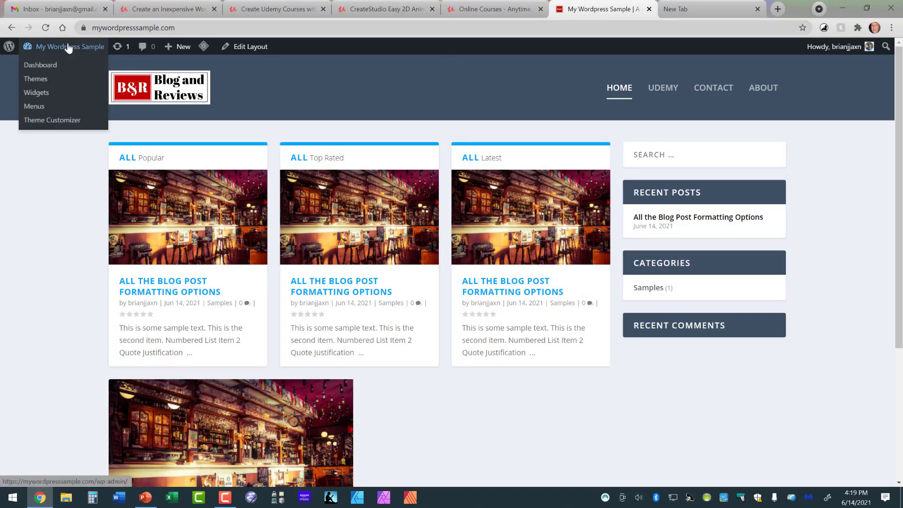
left_click(50, 68)
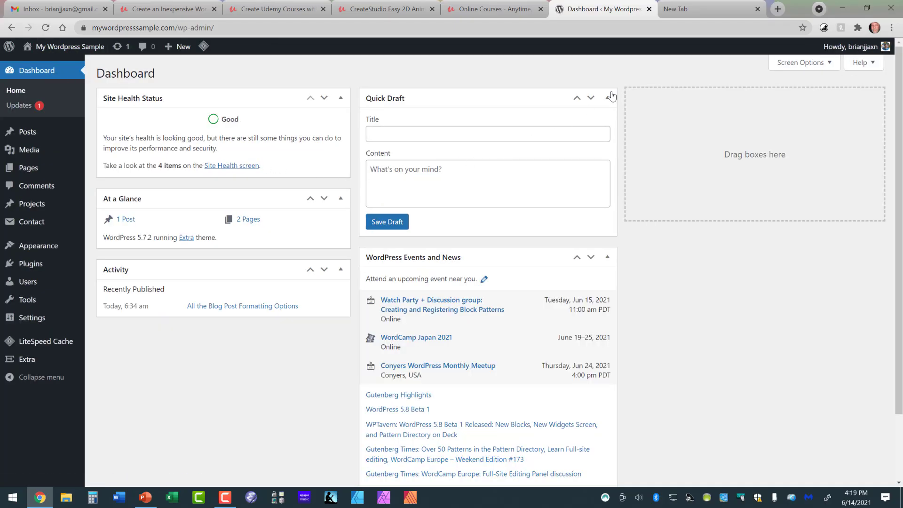
- Search Google for "kdspy affiliate resources" in the spare browser tab and open the KDSPY Affiliates page
left_click(702, 13)
left_click(501, 27)
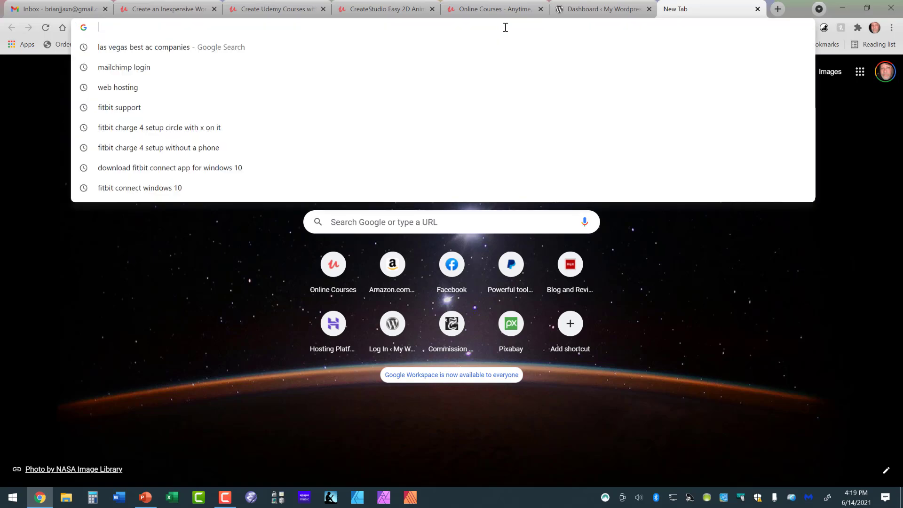
type("kdspy")
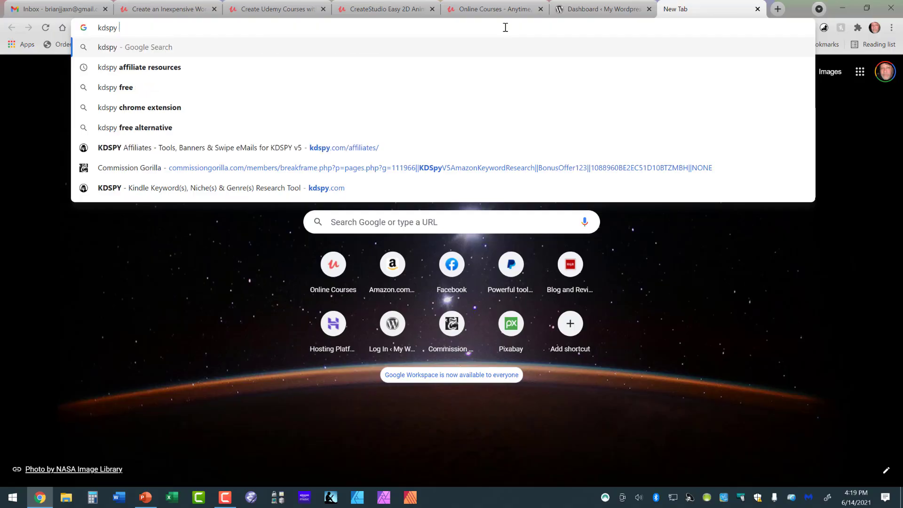
left_click(182, 72)
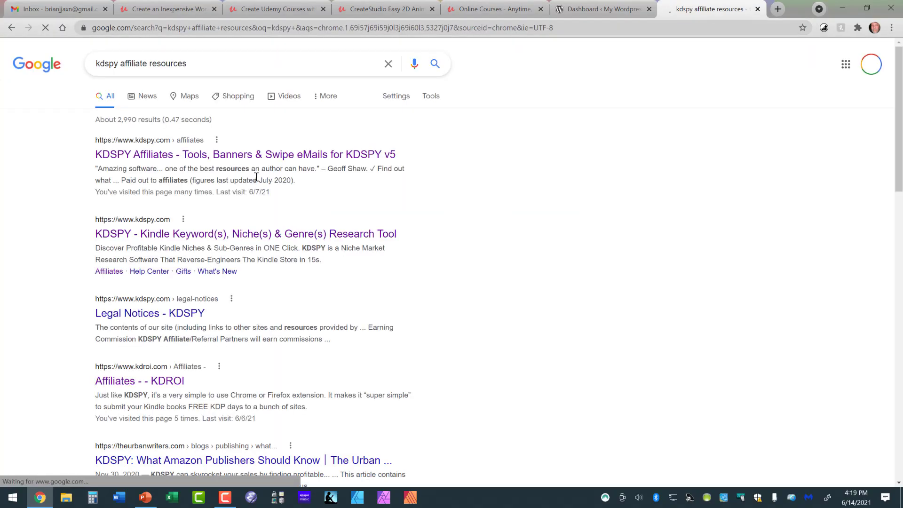
left_click(228, 158)
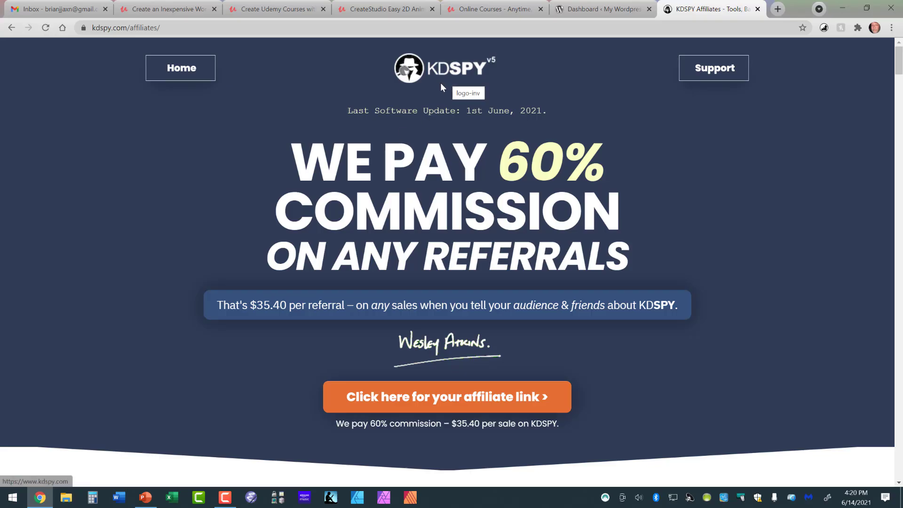
- Find the 200 x 200 banner among the KDSPY affiliate banners and select its complete HTML code
scroll(370, 151, "down", 5)
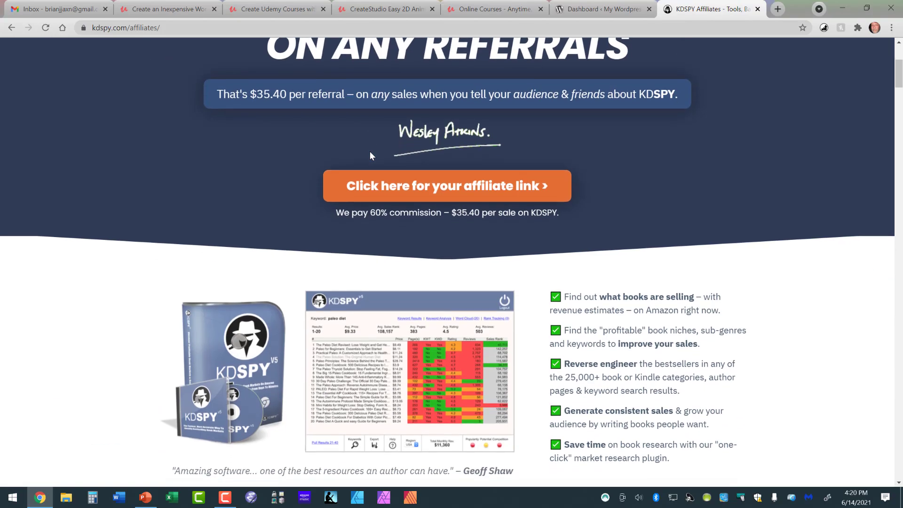
scroll(369, 151, "down", 13)
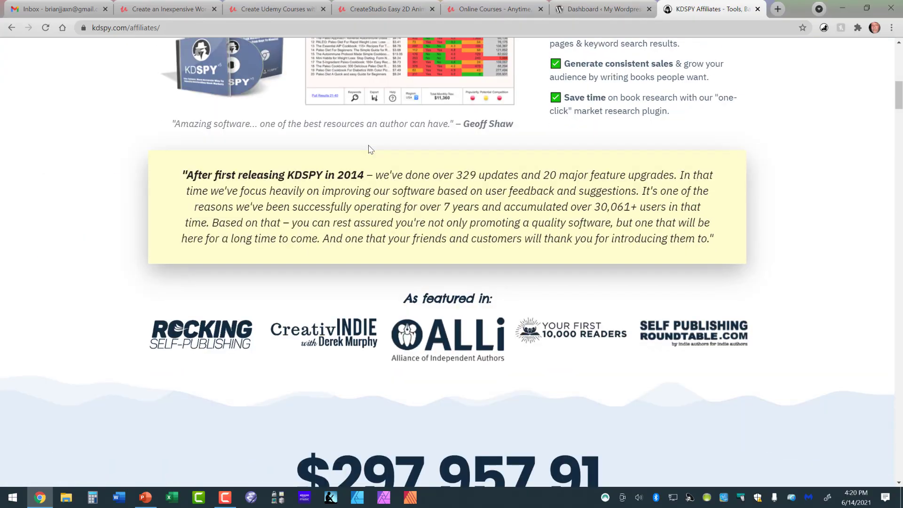
scroll(368, 148, "down", 12)
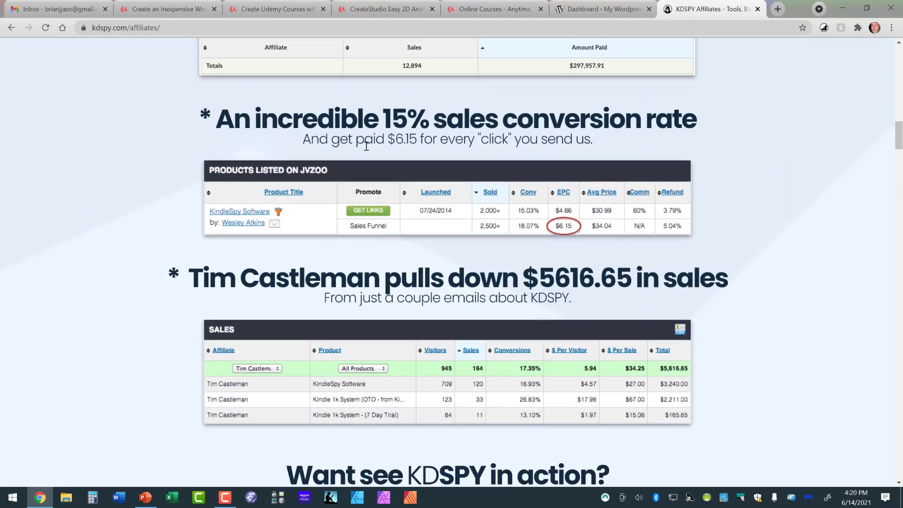
scroll(361, 150, "down", 13)
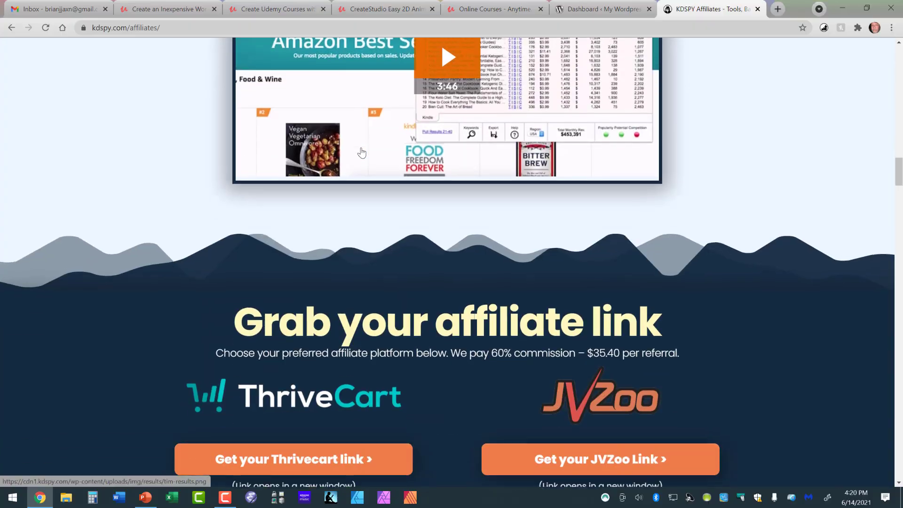
scroll(362, 153, "down", 9)
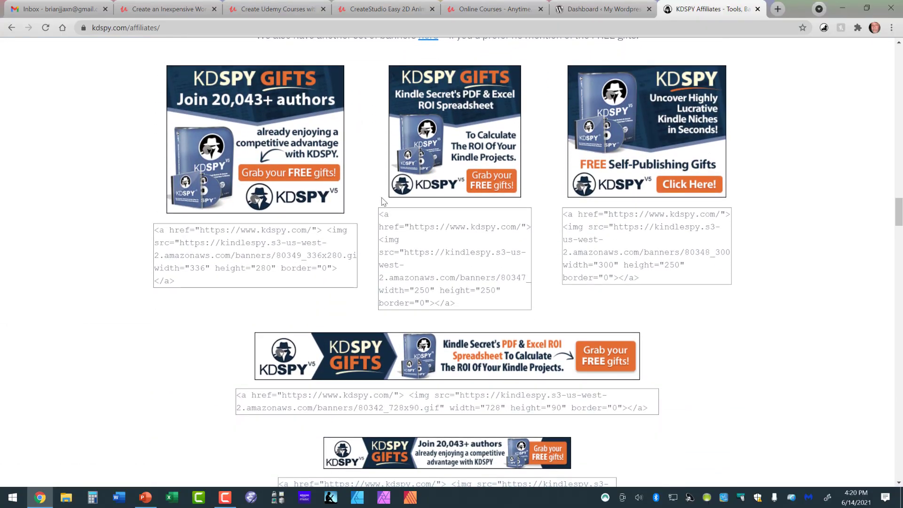
scroll(424, 160, "down", 9)
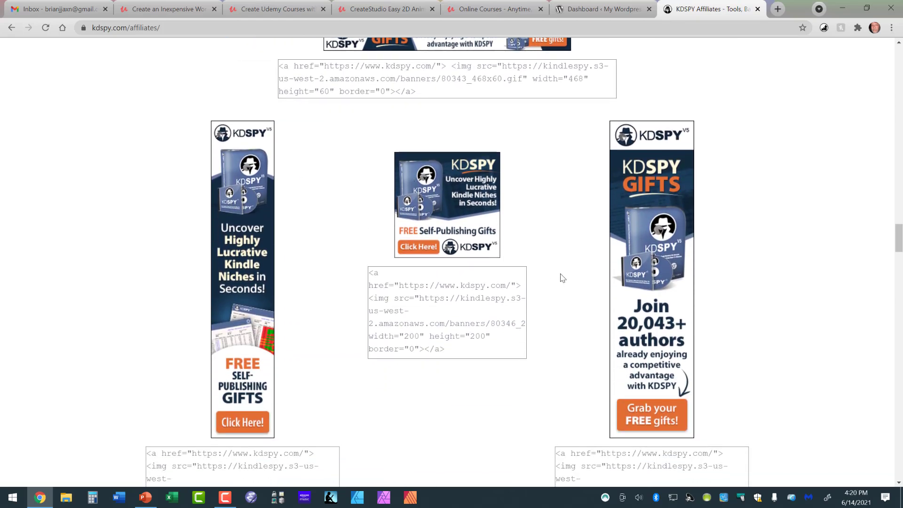
scroll(618, 238, "down", 2)
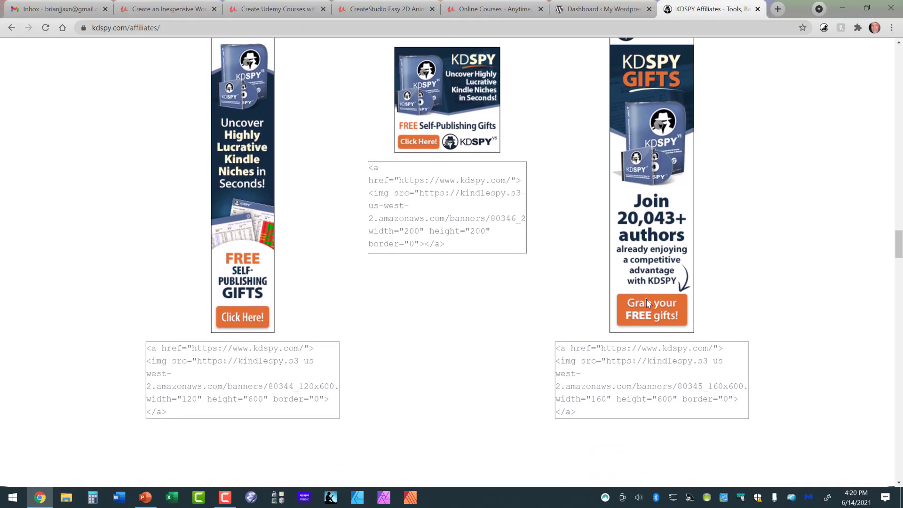
scroll(641, 307, "up", 2)
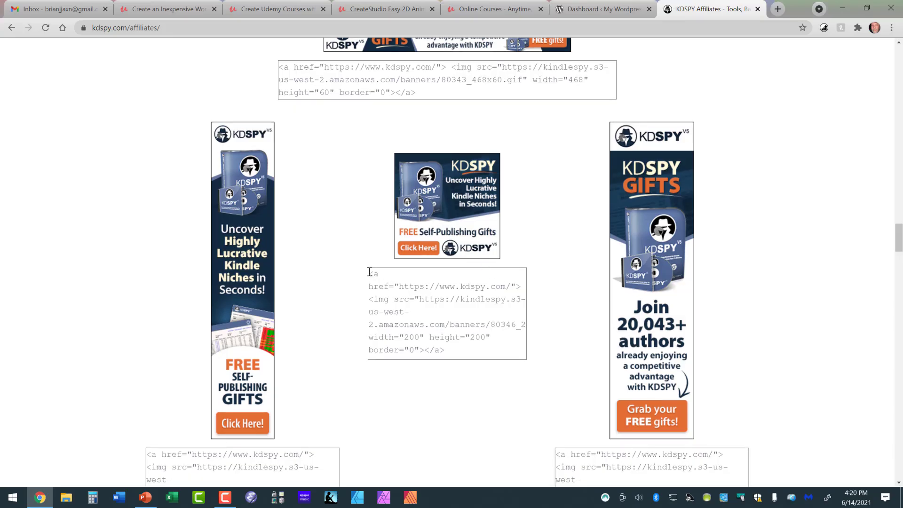
left_click_drag(369, 272, 464, 360)
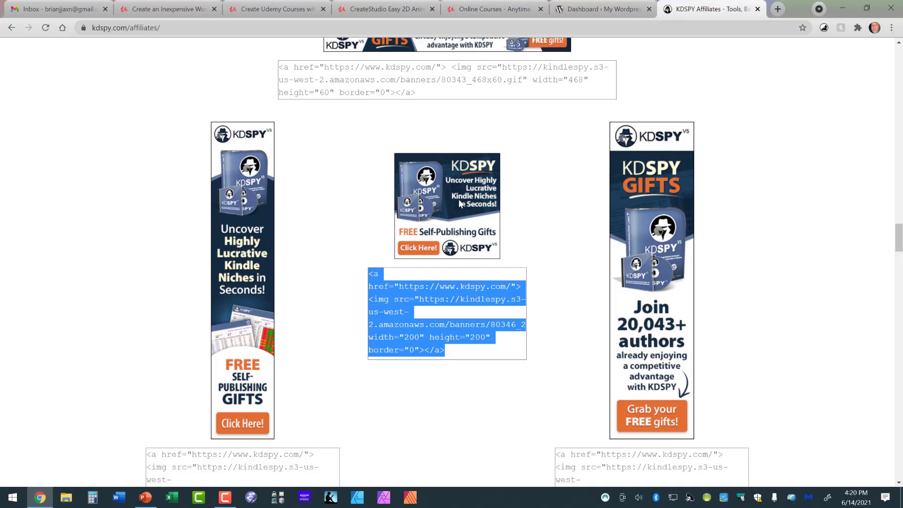
- Switch back to the WordPress site and open its Widgets page
left_click(578, 12)
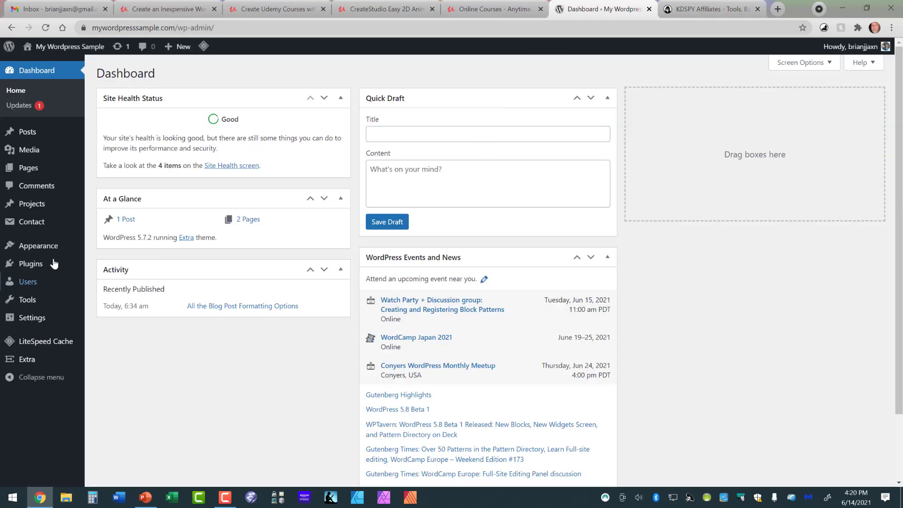
mouse_move(54, 248)
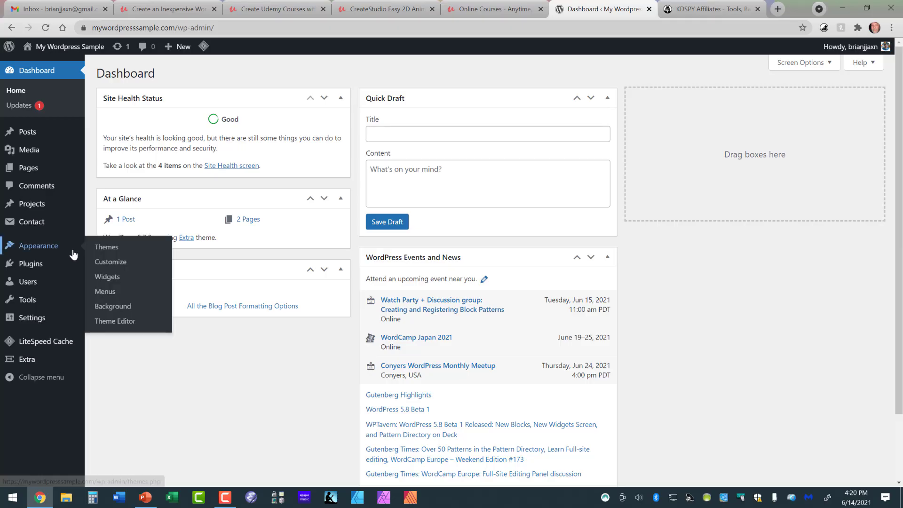
left_click(105, 278)
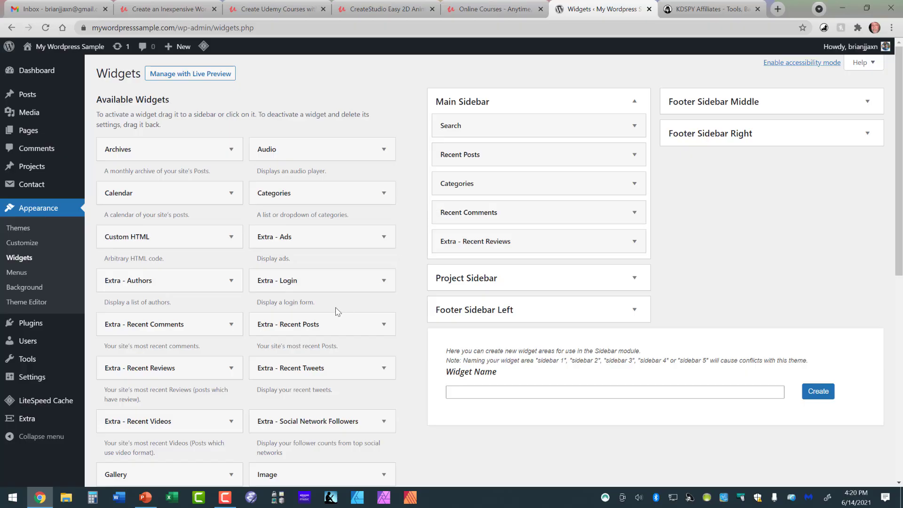
- Add a Custom HTML widget to the Main Sidebar between Recent Posts and Categories
scroll(325, 294, "down", 1)
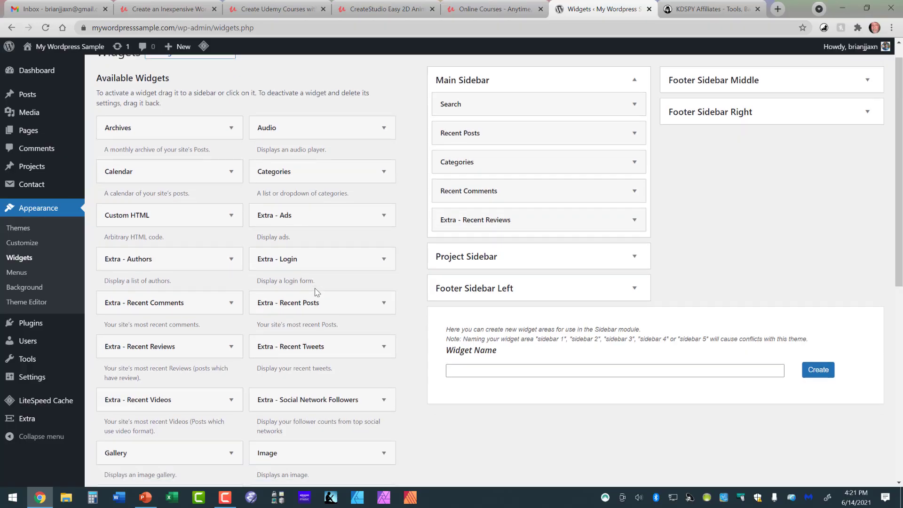
scroll(288, 315, "down", 2)
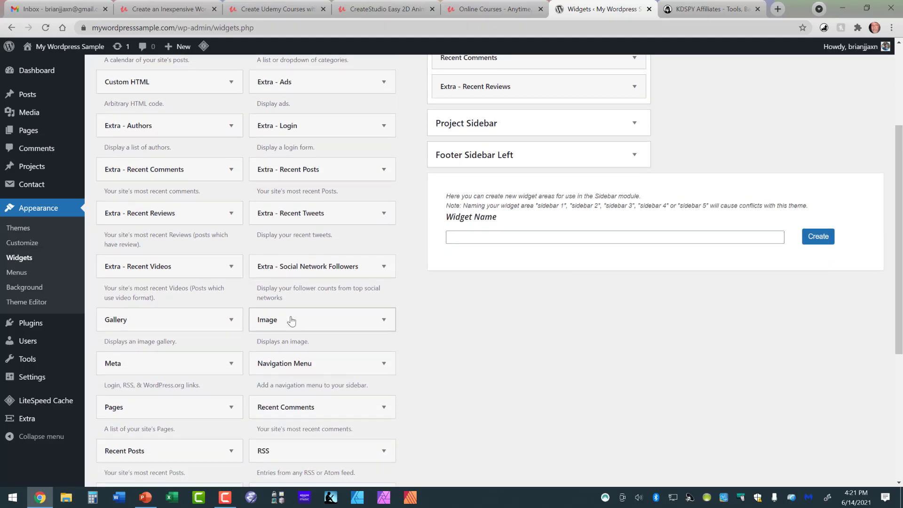
mouse_move(298, 317)
left_mouse_down()
mouse_move(425, 271)
mouse_move(454, 296)
mouse_move(476, 287)
mouse_move(489, 302)
mouse_move(308, 317)
left_mouse_up()
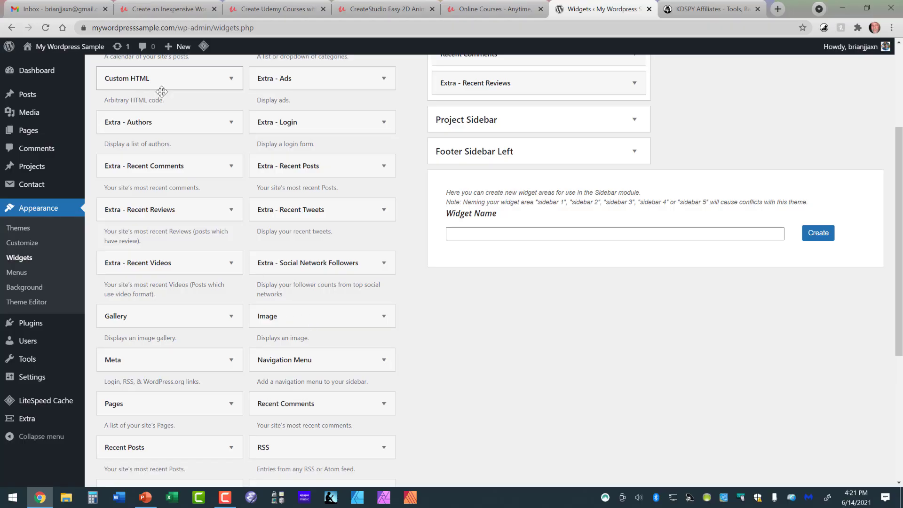
left_click_drag(156, 89, 525, 153)
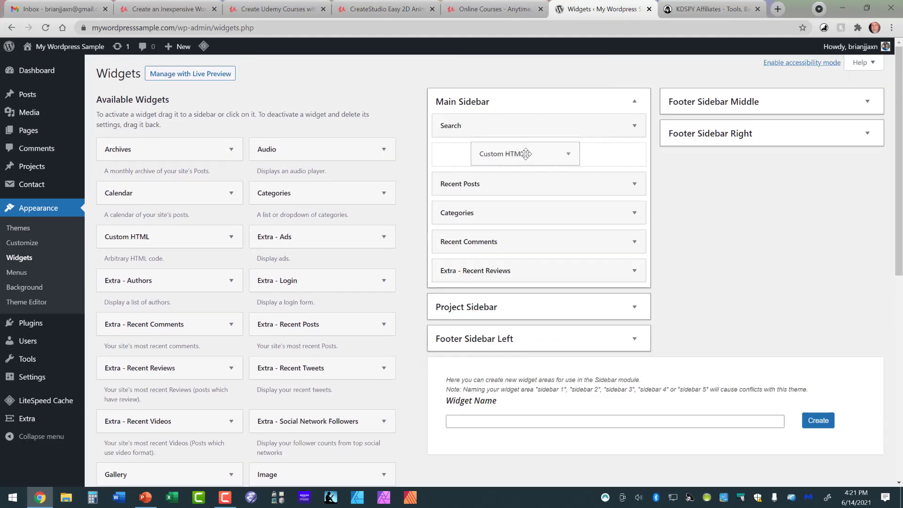
left_click_drag(526, 153, 532, 183)
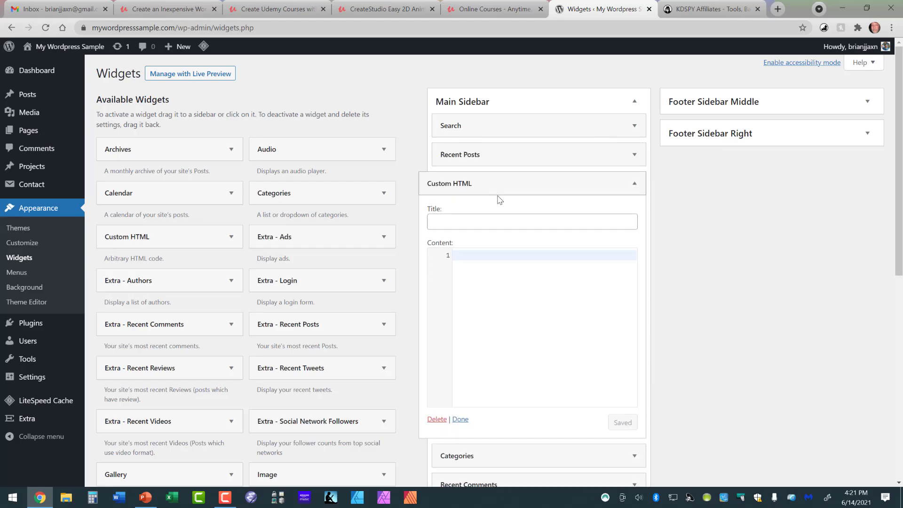
- Title the Custom HTML widget "KDSPY 5.0 Software"
left_click(474, 222)
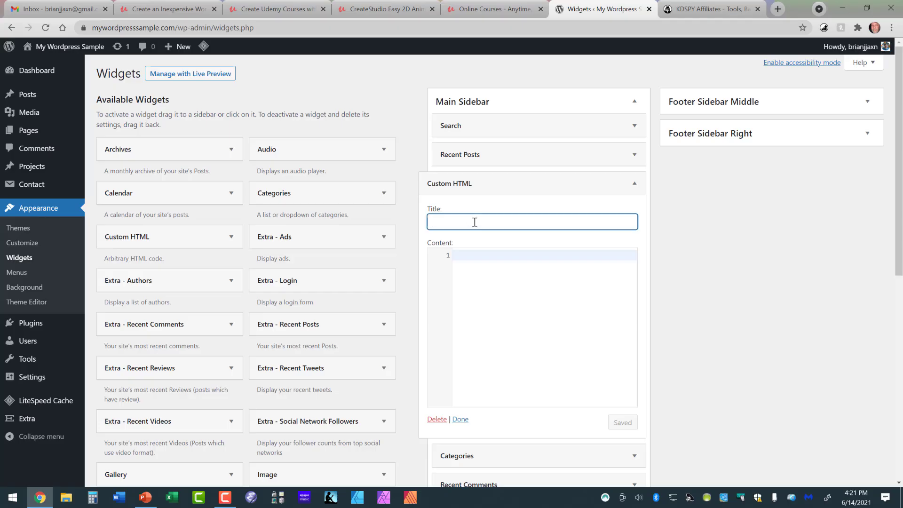
type("KDSPY 5.0")
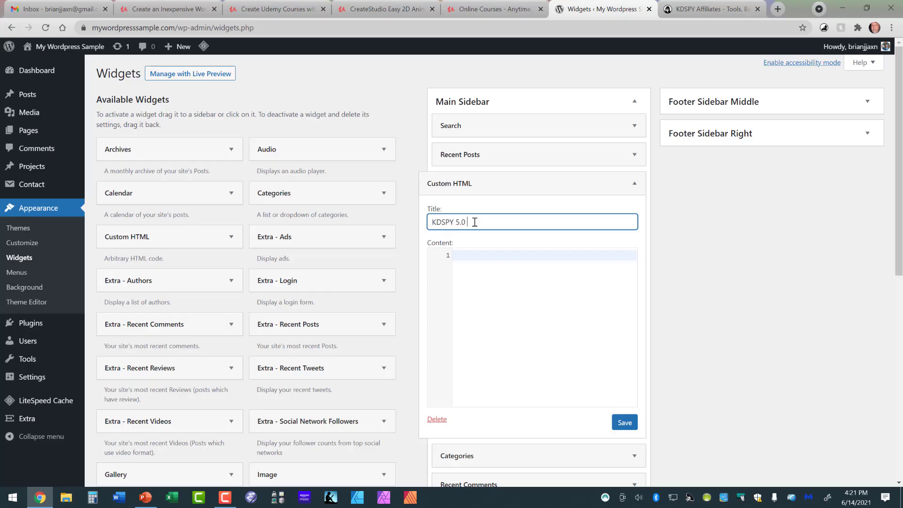
type(" Software")
left_click(475, 258)
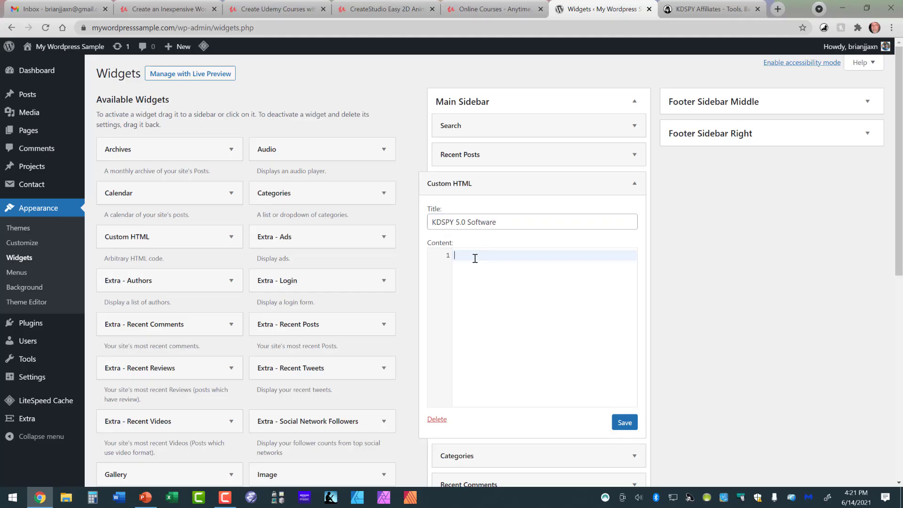
right_click(475, 258)
left_click(504, 342)
left_click_drag(584, 256, 448, 263)
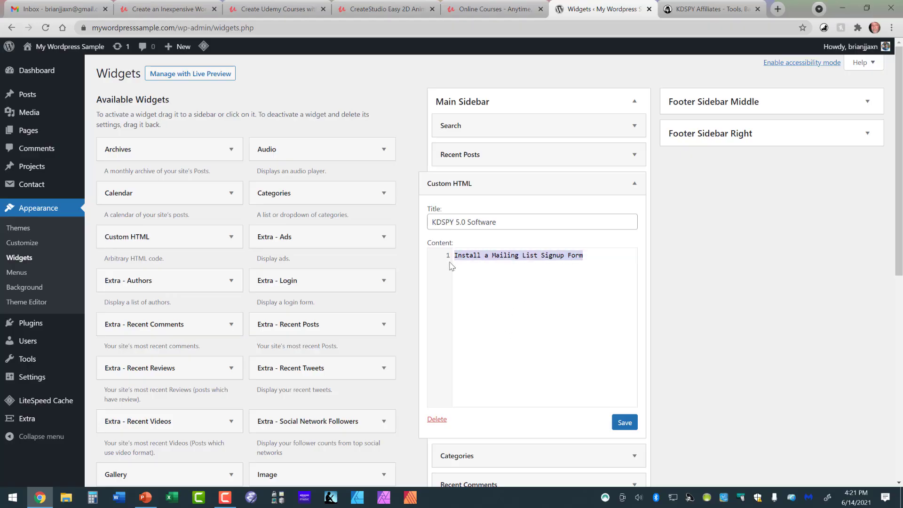
key("BackSpace")
- Copy the selected 200 x 200 banner code from the KDSPY Affiliates page and paste it as the Custom HTML widget's content
left_click(684, 9)
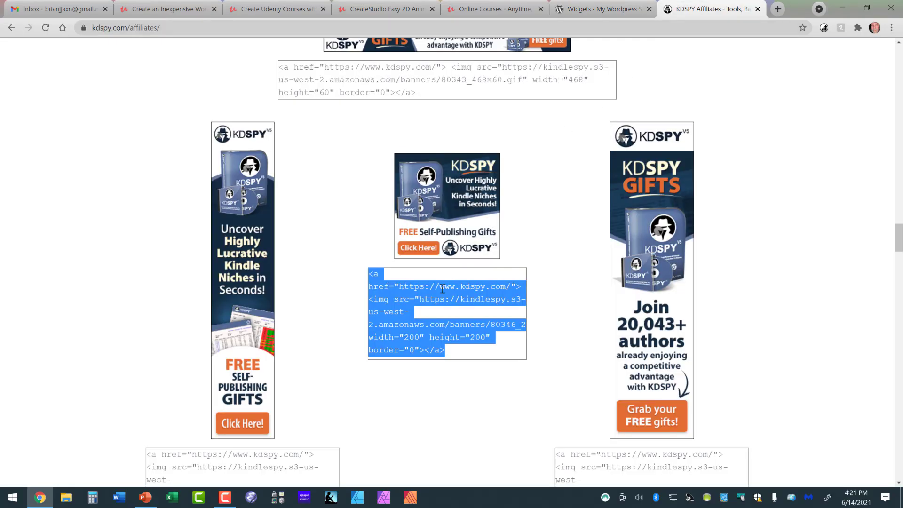
right_click(443, 291)
left_click(464, 301)
left_click(575, 13)
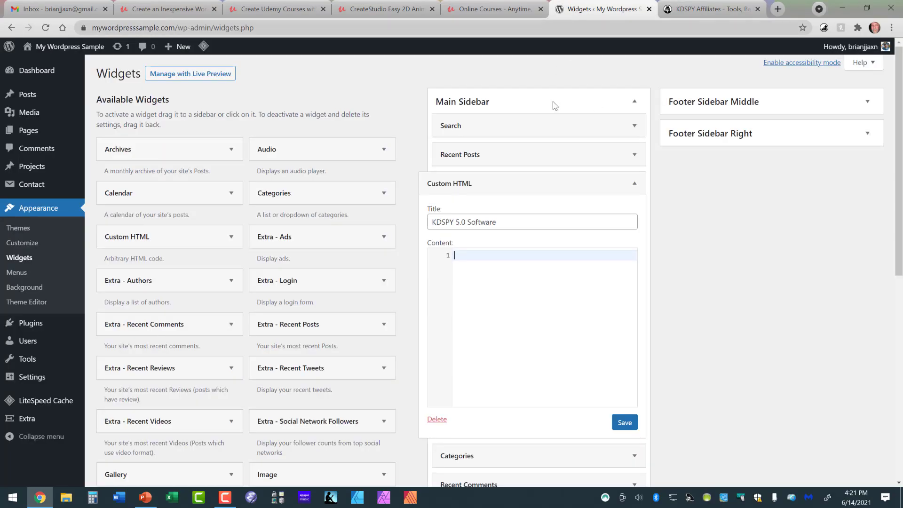
right_click(491, 258)
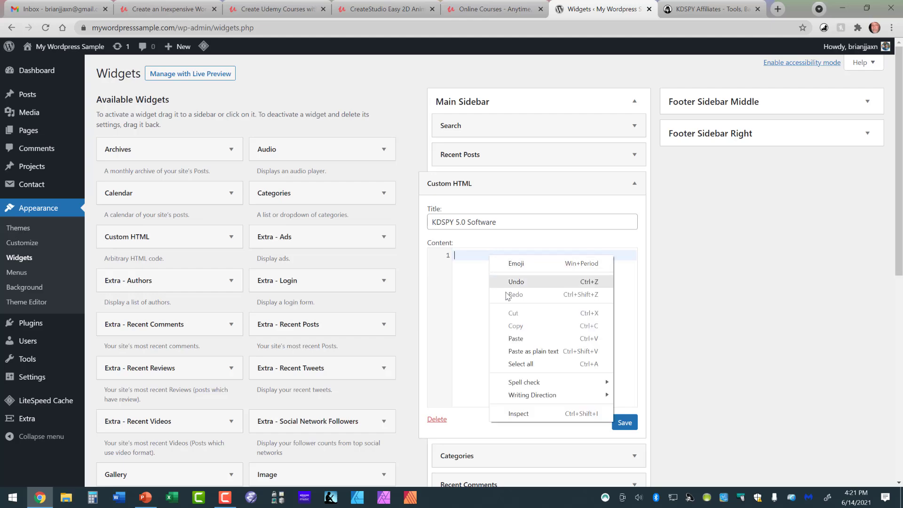
left_click(515, 332)
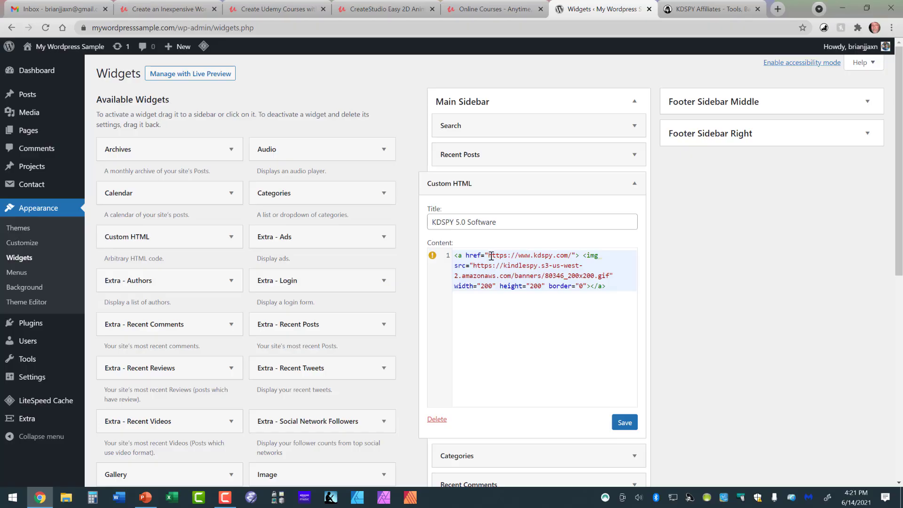
- Save the KDSPY 5.0 Software widget and collapse it
left_click_drag(489, 256, 525, 255)
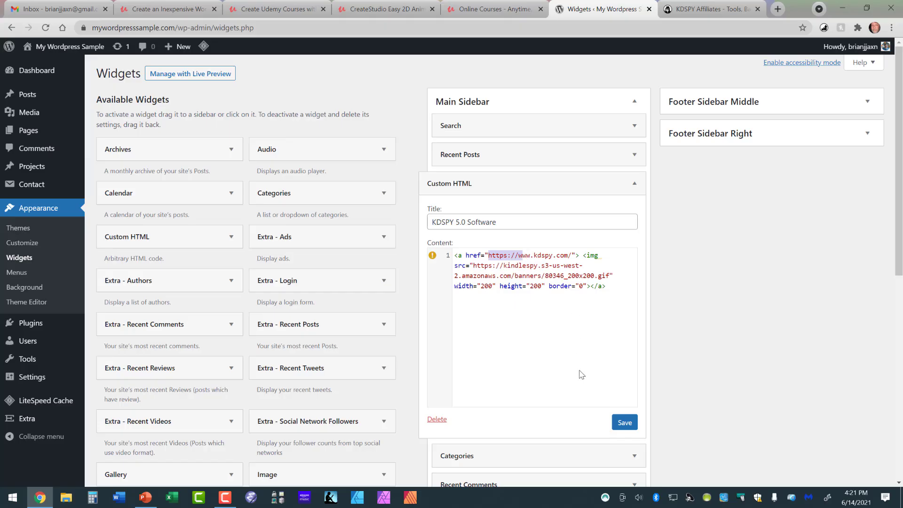
left_click(619, 425)
left_click(634, 183)
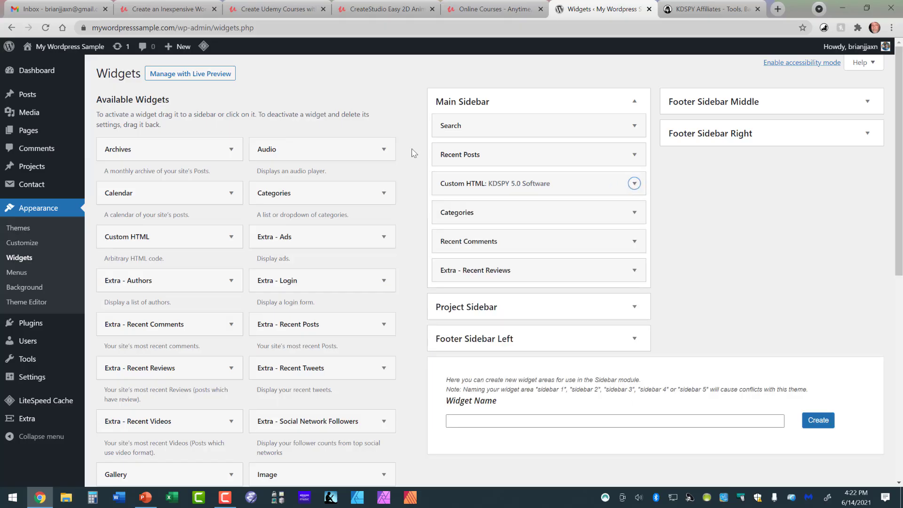
- View the live site's home page and check the KDSPY 5.0 Software banner in the sidebar
mouse_move(36, 48)
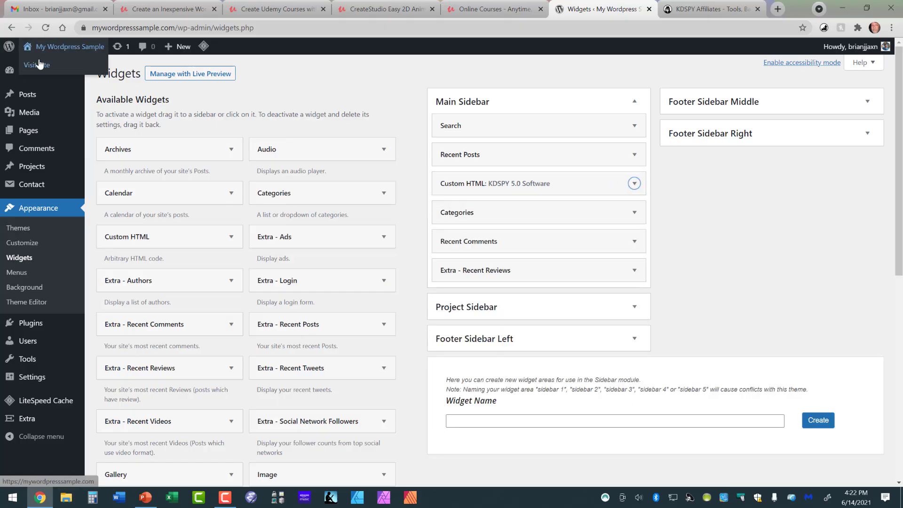
left_click(39, 64)
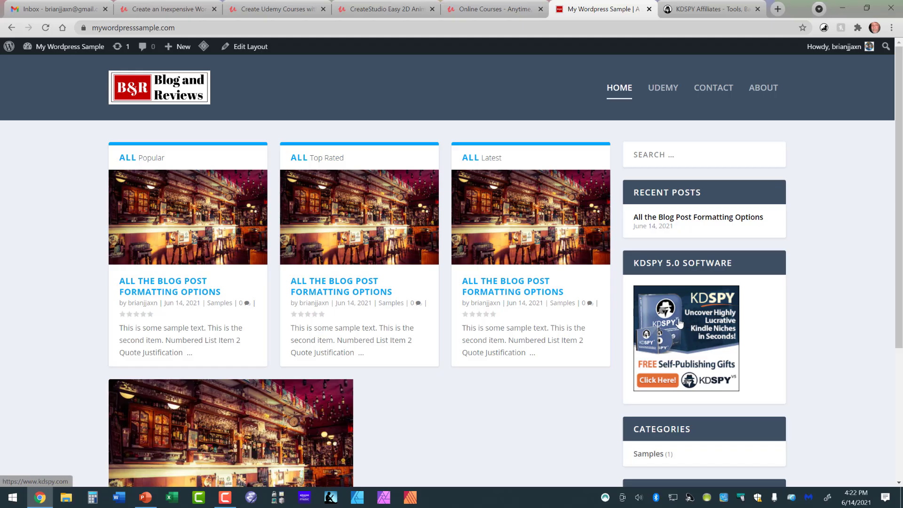
scroll(623, 346, "down", 4)
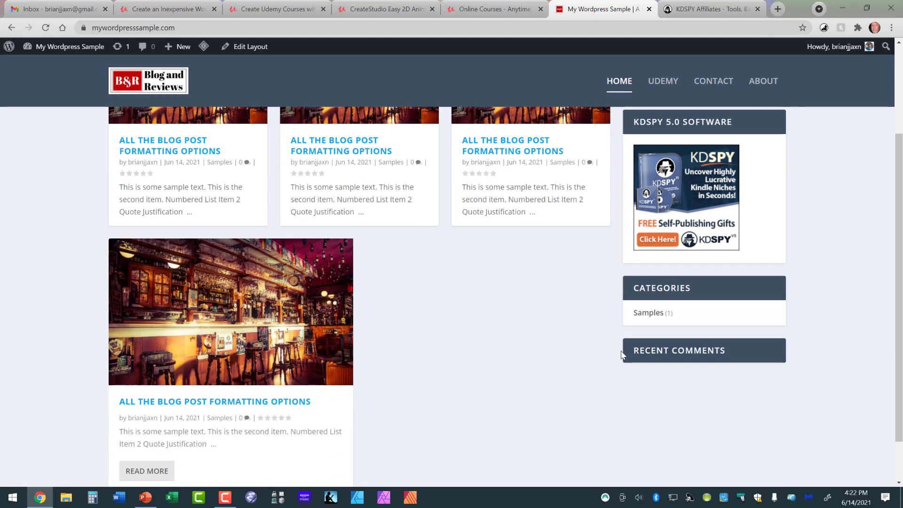
scroll(611, 329, "up", 4)
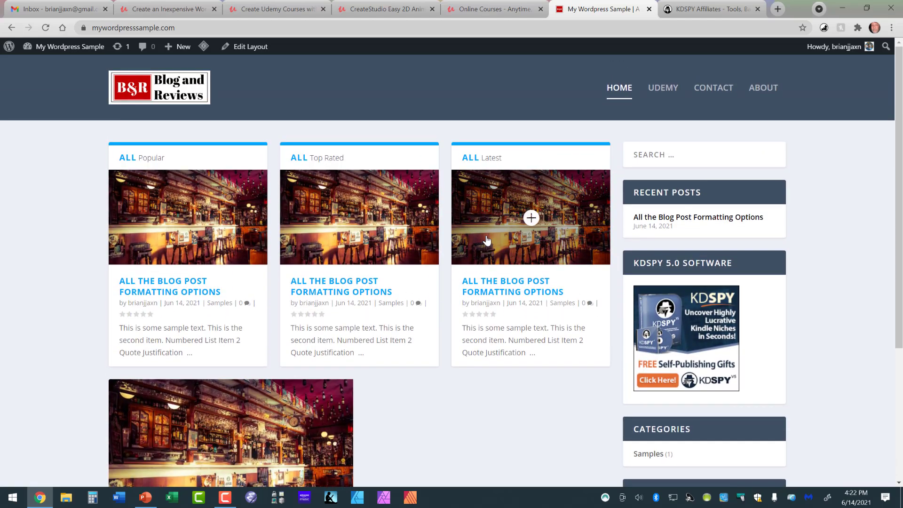
- Return to the Widgets admin page, expand the KDSPY 5.0 Software widget and insert <center></center> before its banner code
mouse_move(71, 47)
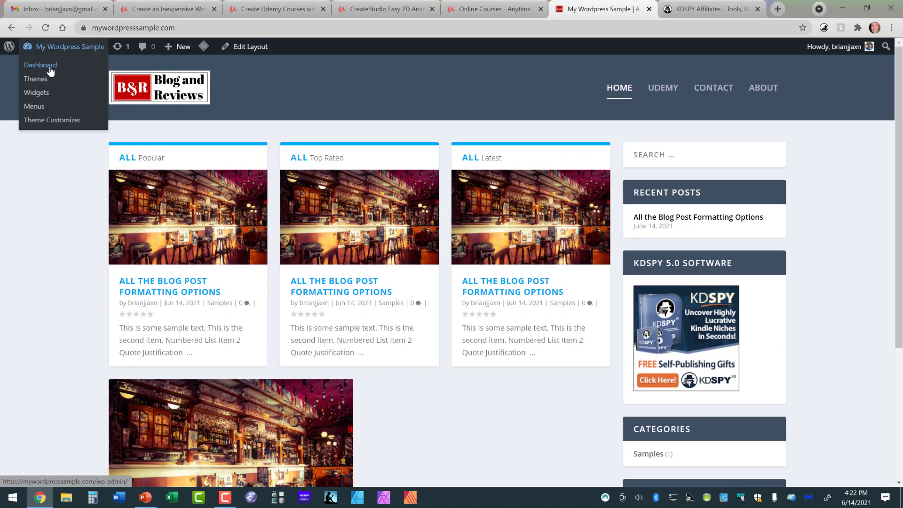
left_click(49, 69)
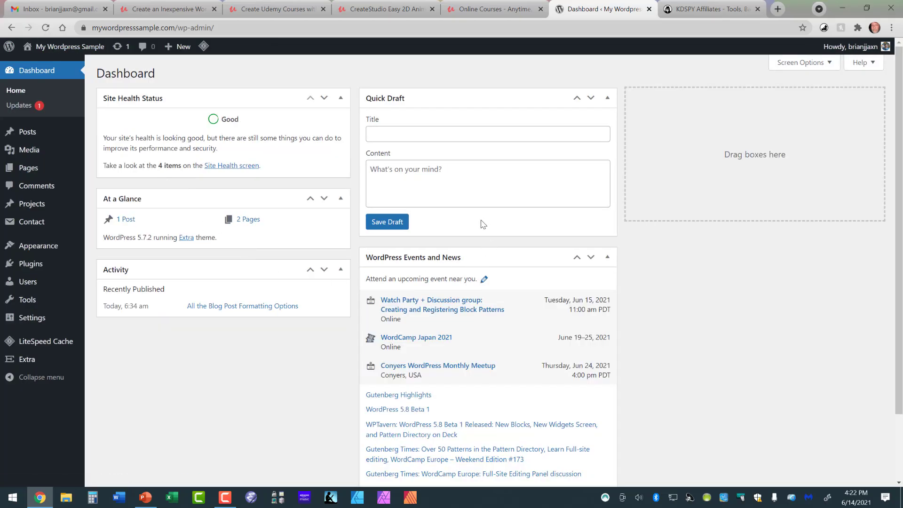
mouse_move(66, 249)
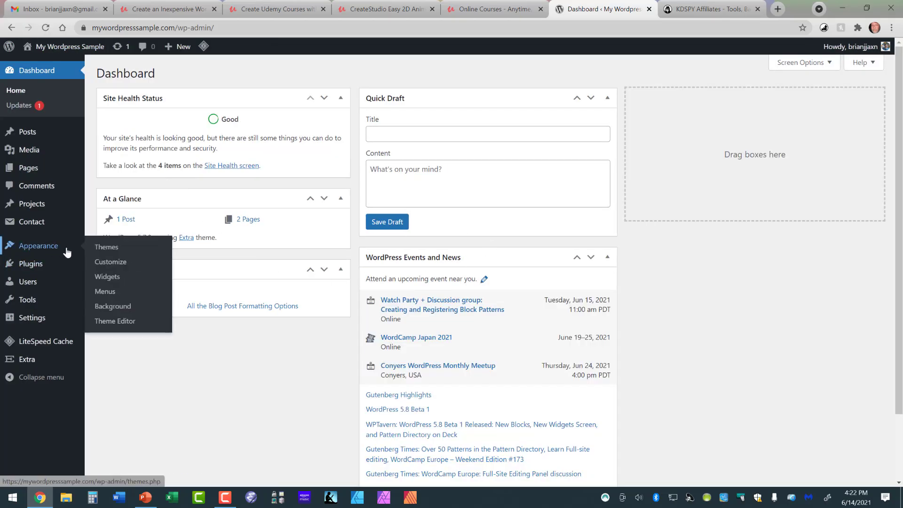
left_click(107, 278)
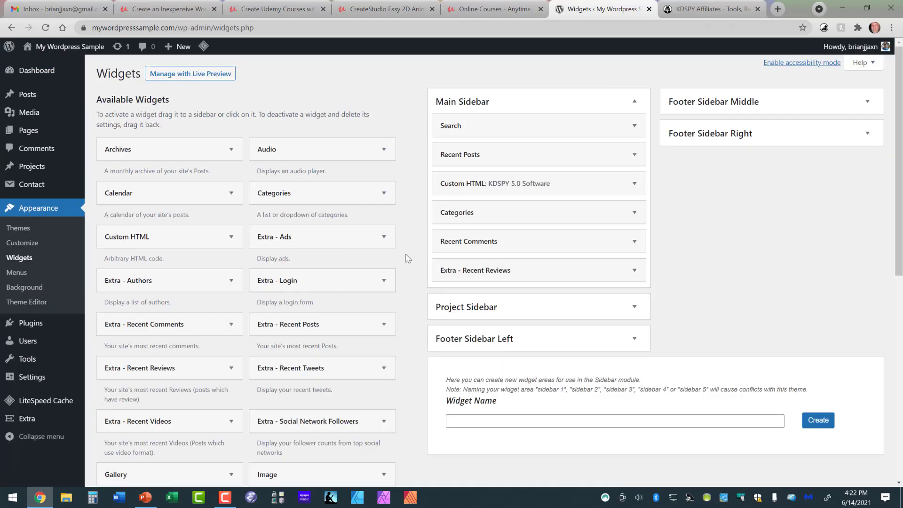
left_click(634, 185)
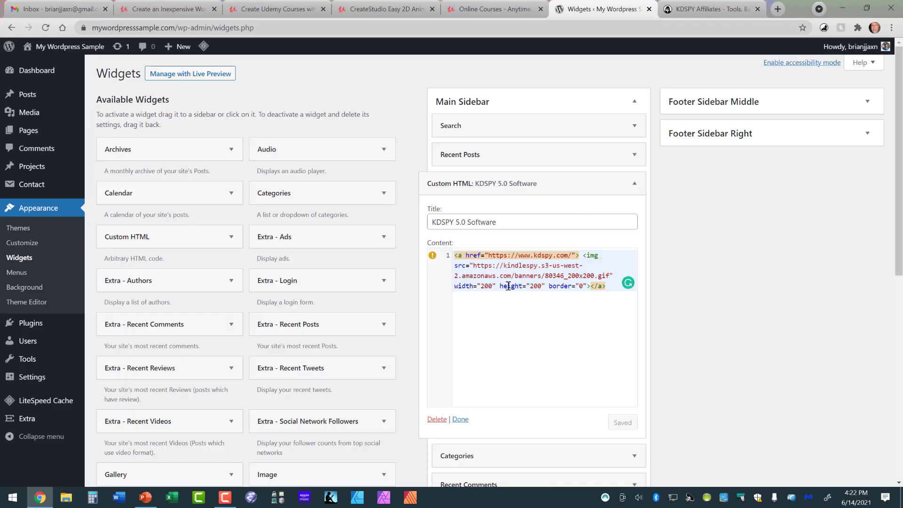
type("<center")
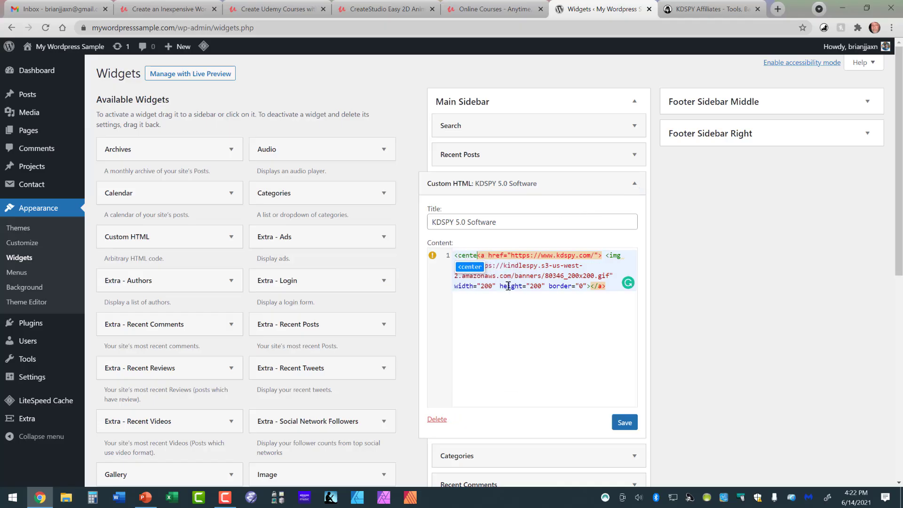
type("></center>")
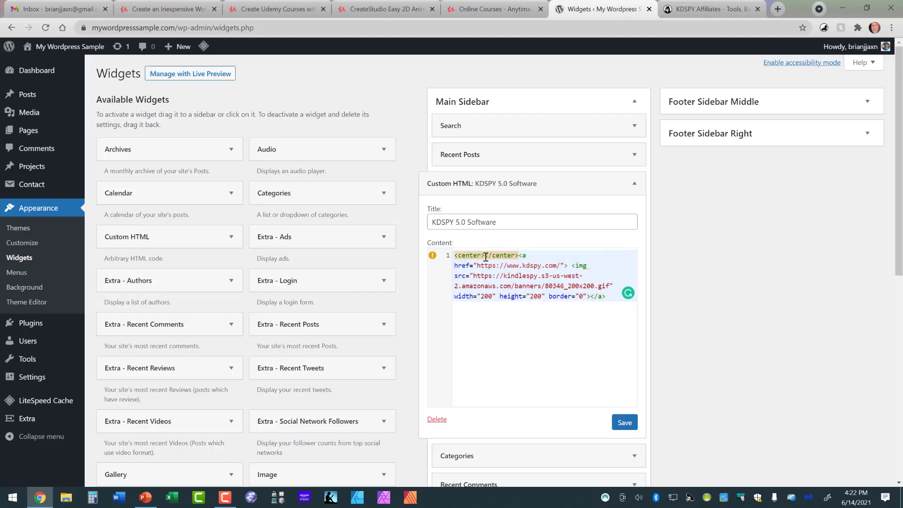
- Move the closing </center> tag to the end of the KDSPY banner code and save the widget
left_click_drag(485, 256, 516, 258)
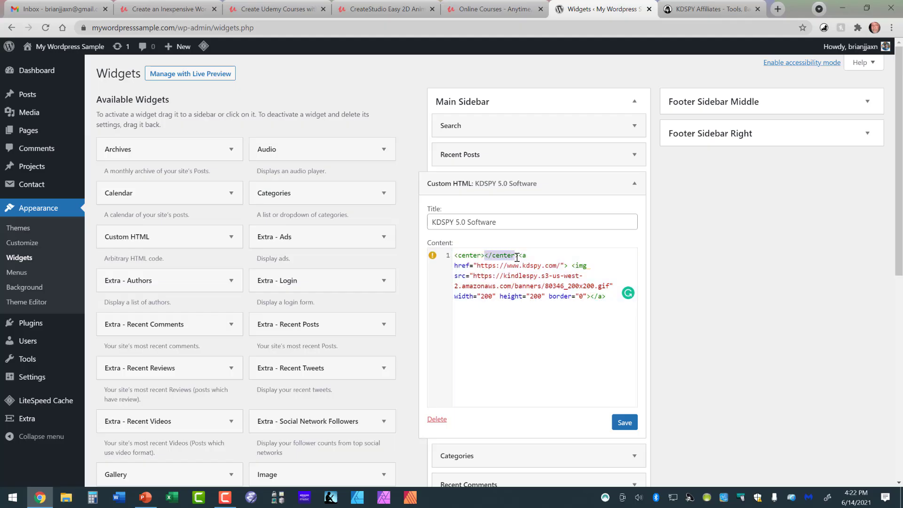
right_click(515, 257)
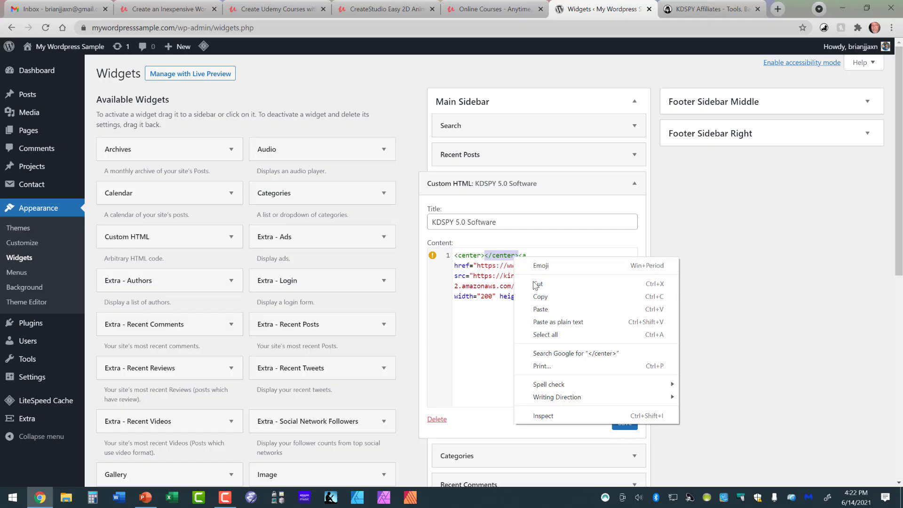
left_click(540, 297)
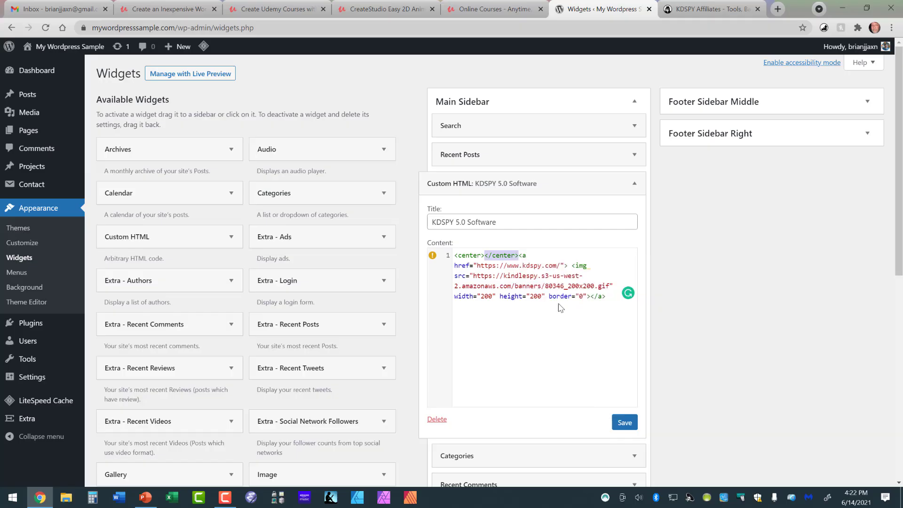
left_click(610, 295)
right_click(611, 295)
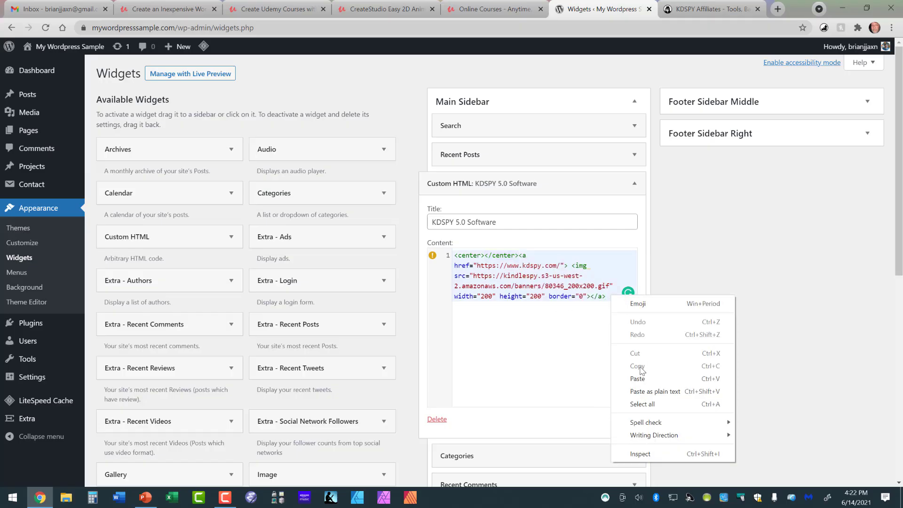
left_click(636, 379)
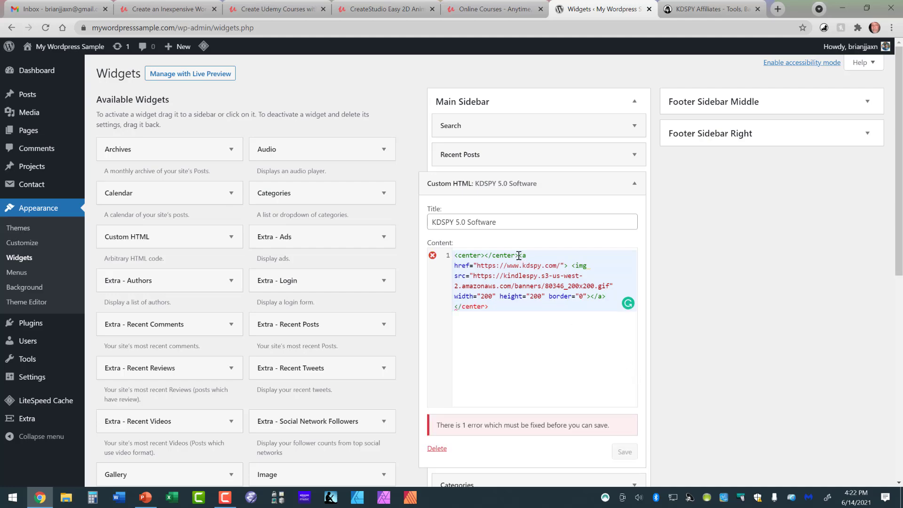
left_click_drag(519, 256, 486, 256)
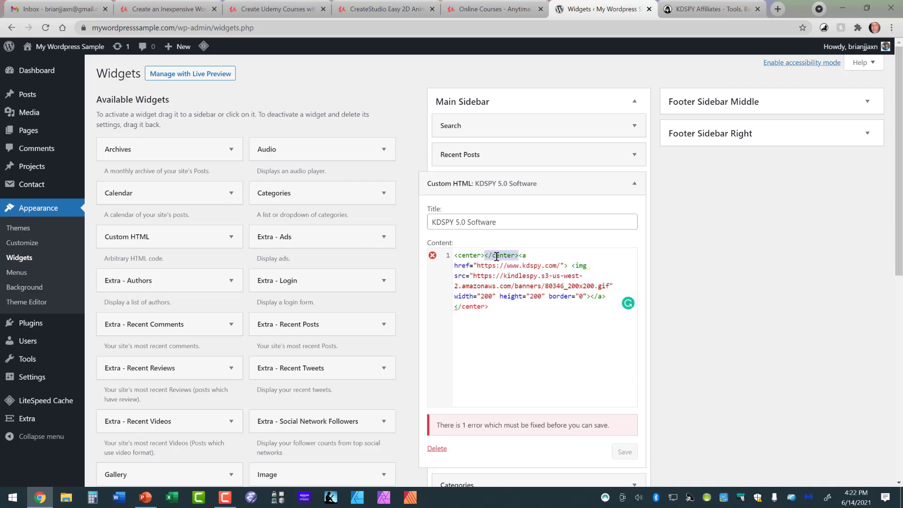
key("Delete")
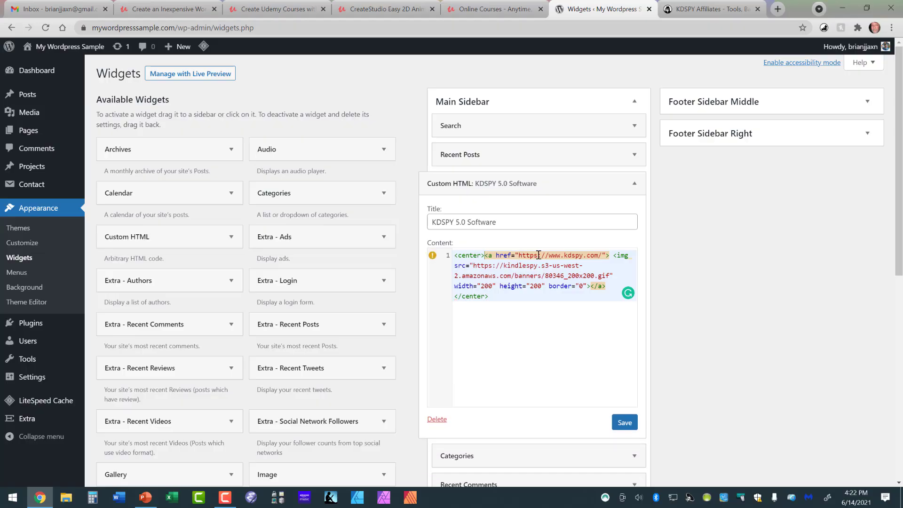
left_click(621, 422)
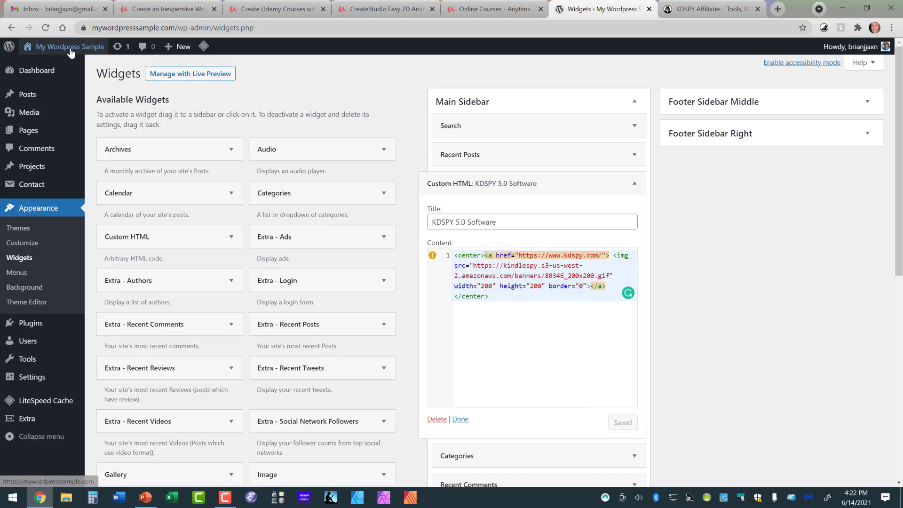
- Visit the live site again and check the alignment of the KDSPY banner among the sidebar widgets
mouse_move(52, 47)
left_click(41, 65)
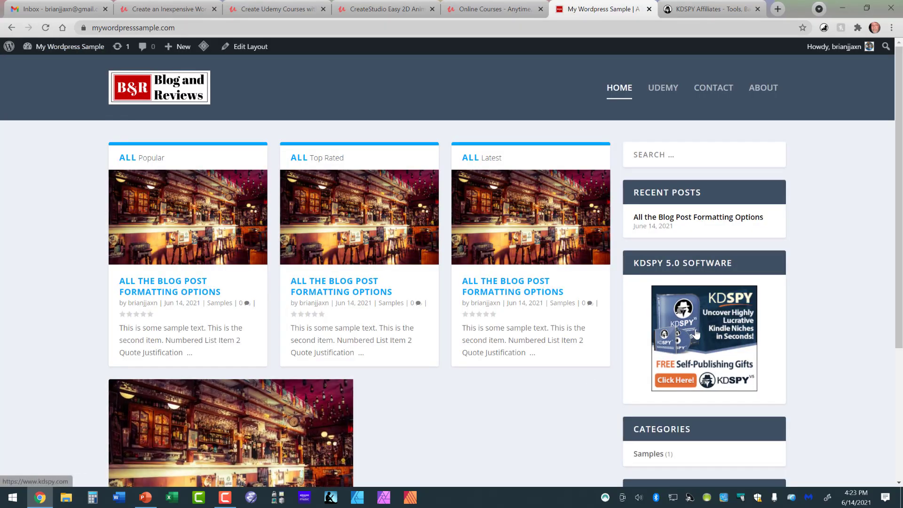
scroll(685, 208, "down", 2)
scroll(674, 209, "up", 2)
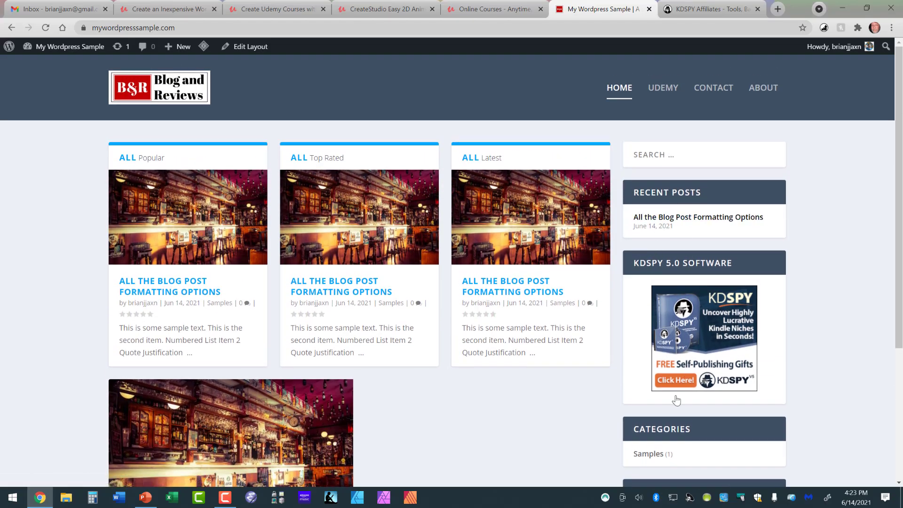
scroll(677, 376, "down", 3)
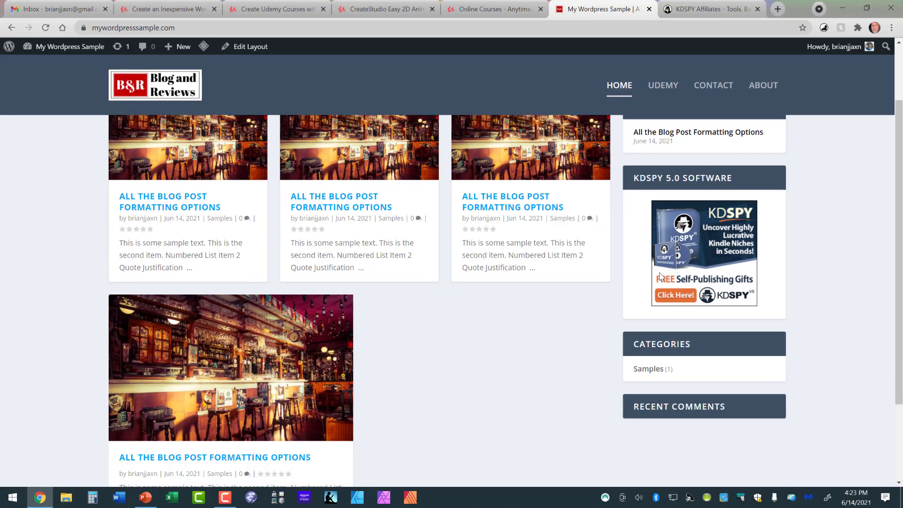
scroll(684, 272, "up", 3)
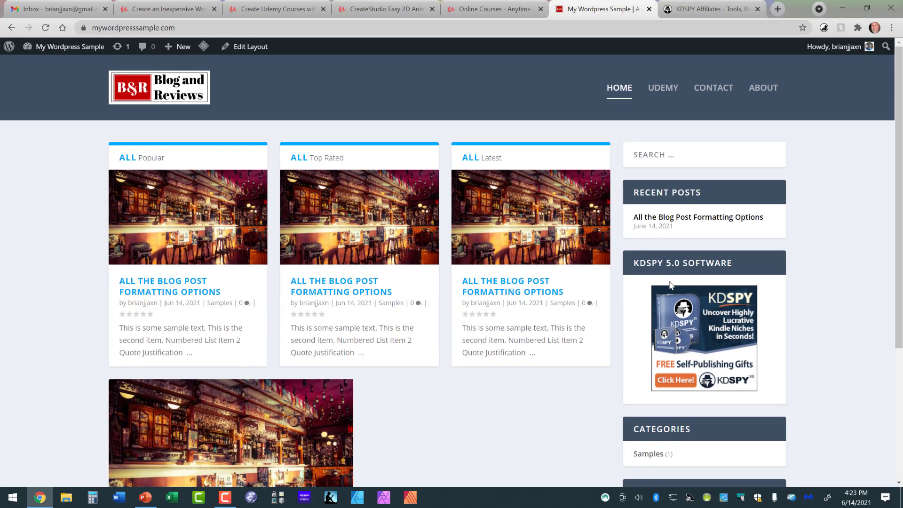